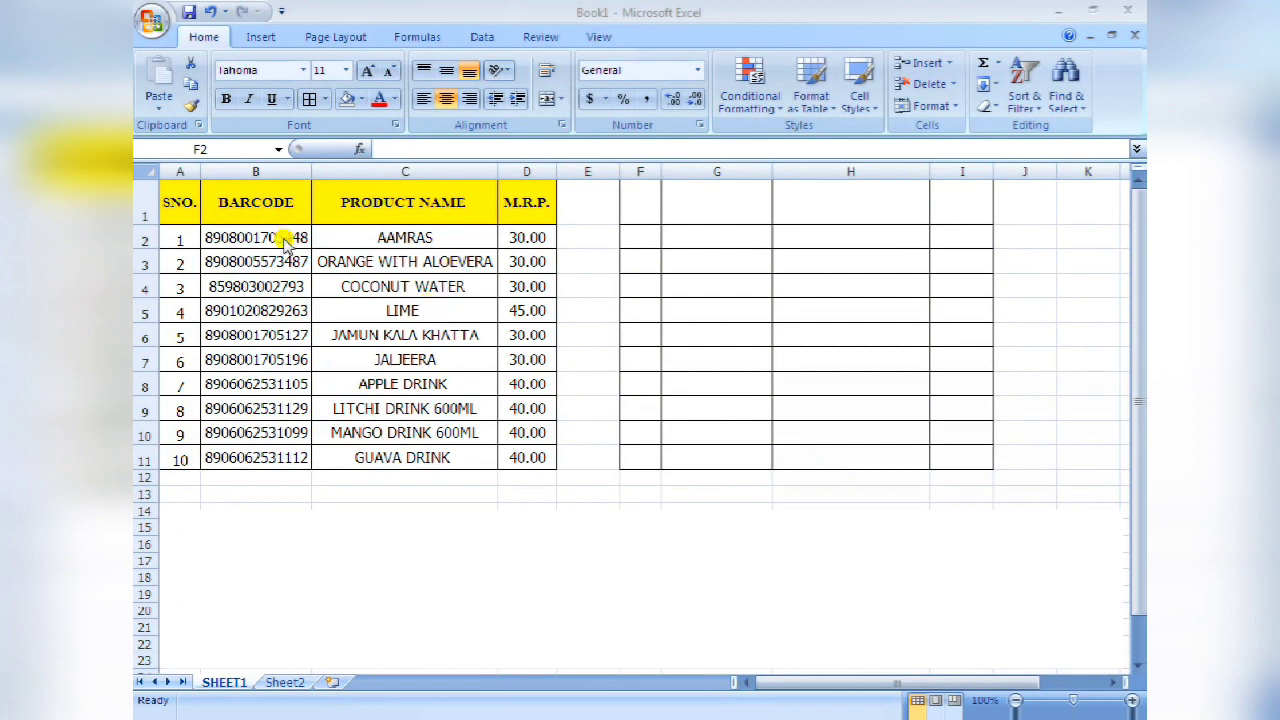
- Copy the header row A1:D1 into the blank table starting at F1
click(460, 237)
drag(171, 213, 505, 202)
key(ctrl+c)
click(649, 207)
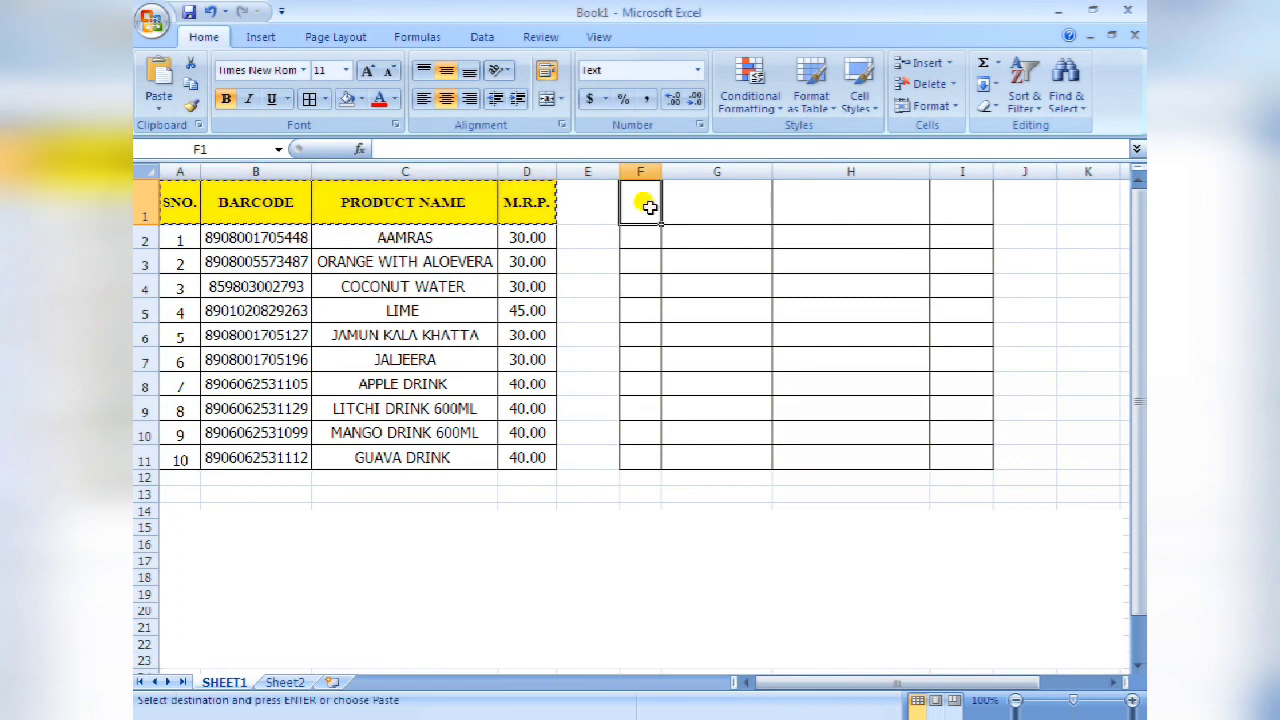
key(ctrl+v)
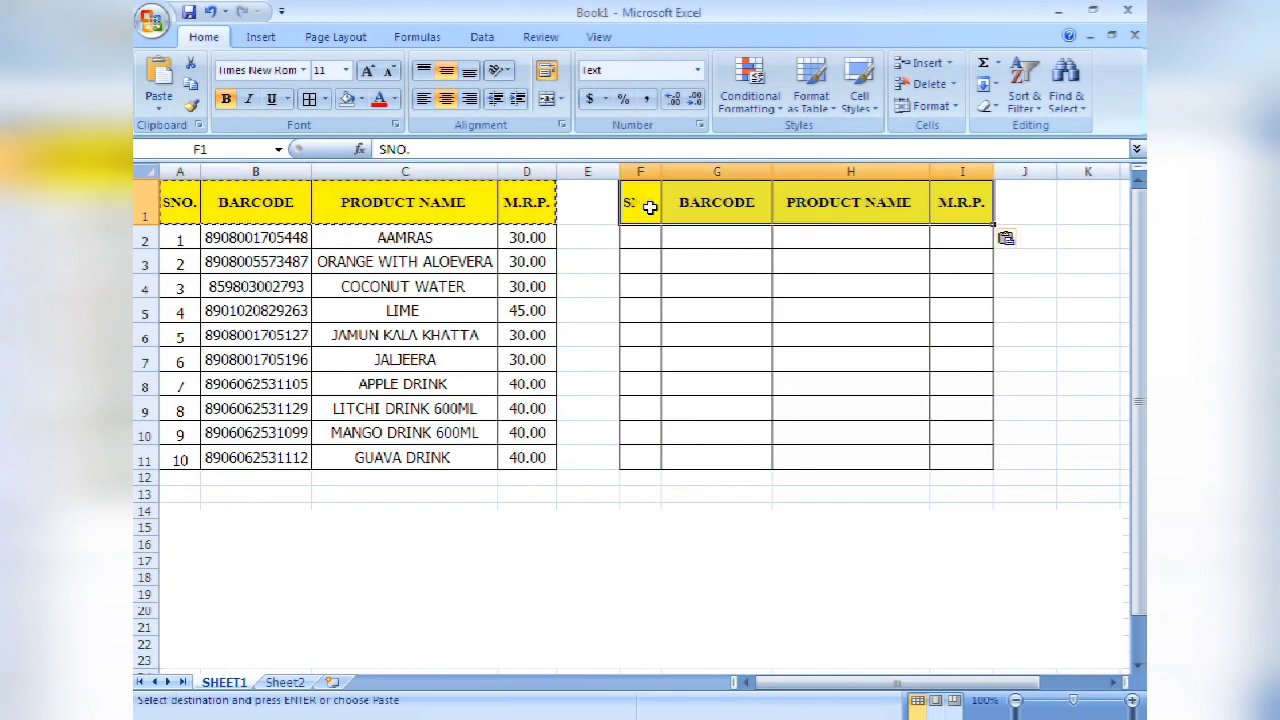
click(649, 241)
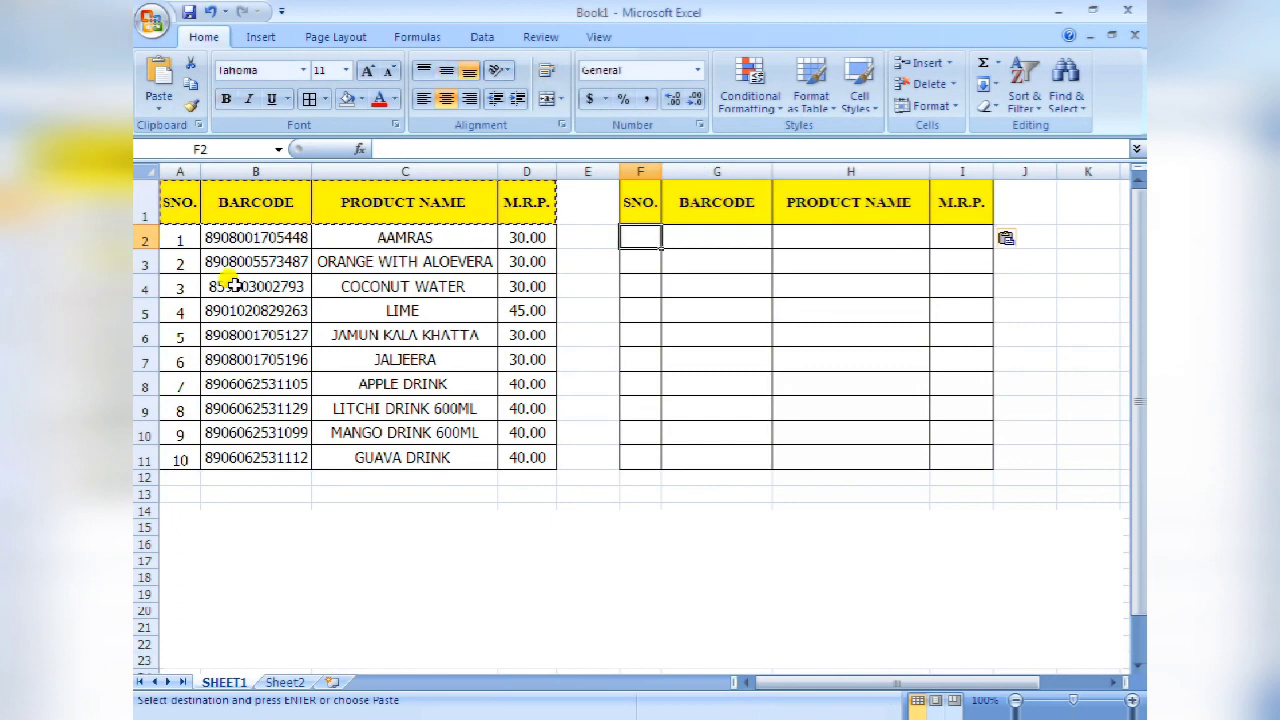
click(253, 236)
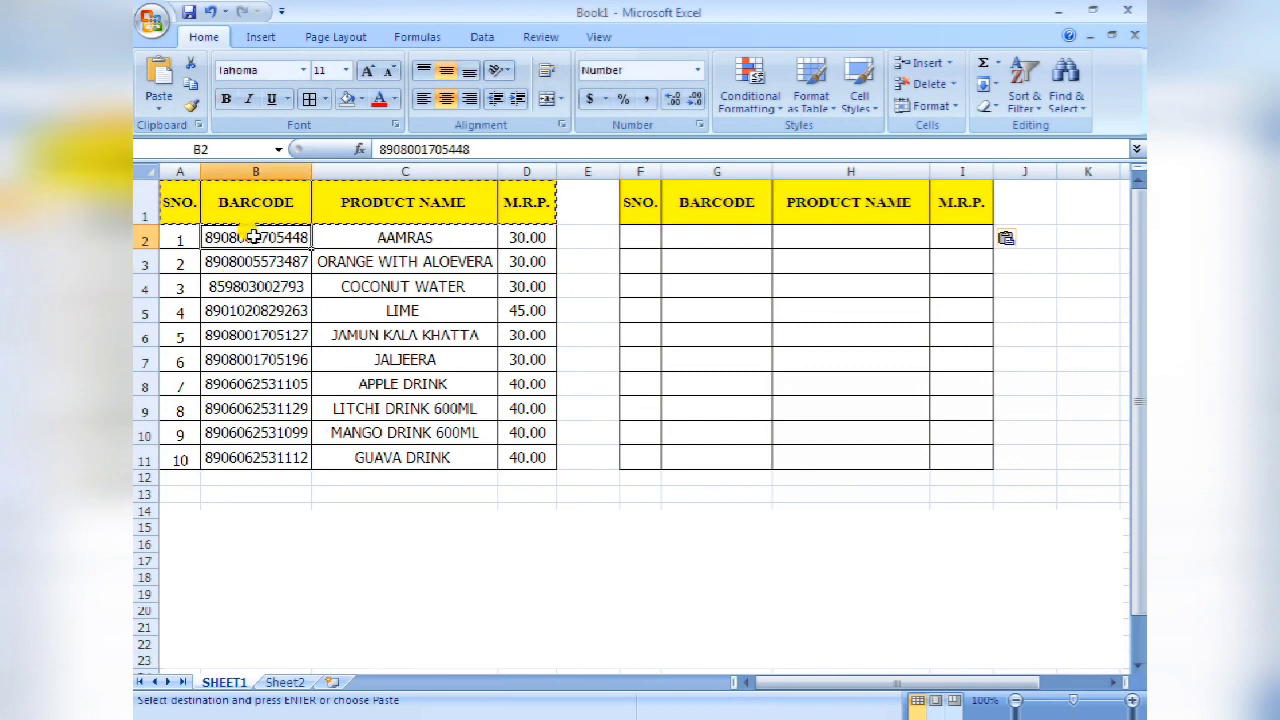
key(Escape)
- Copy the serial numbers and barcodes from A2:B11 into the second table starting at F2
drag(266, 196, 259, 453)
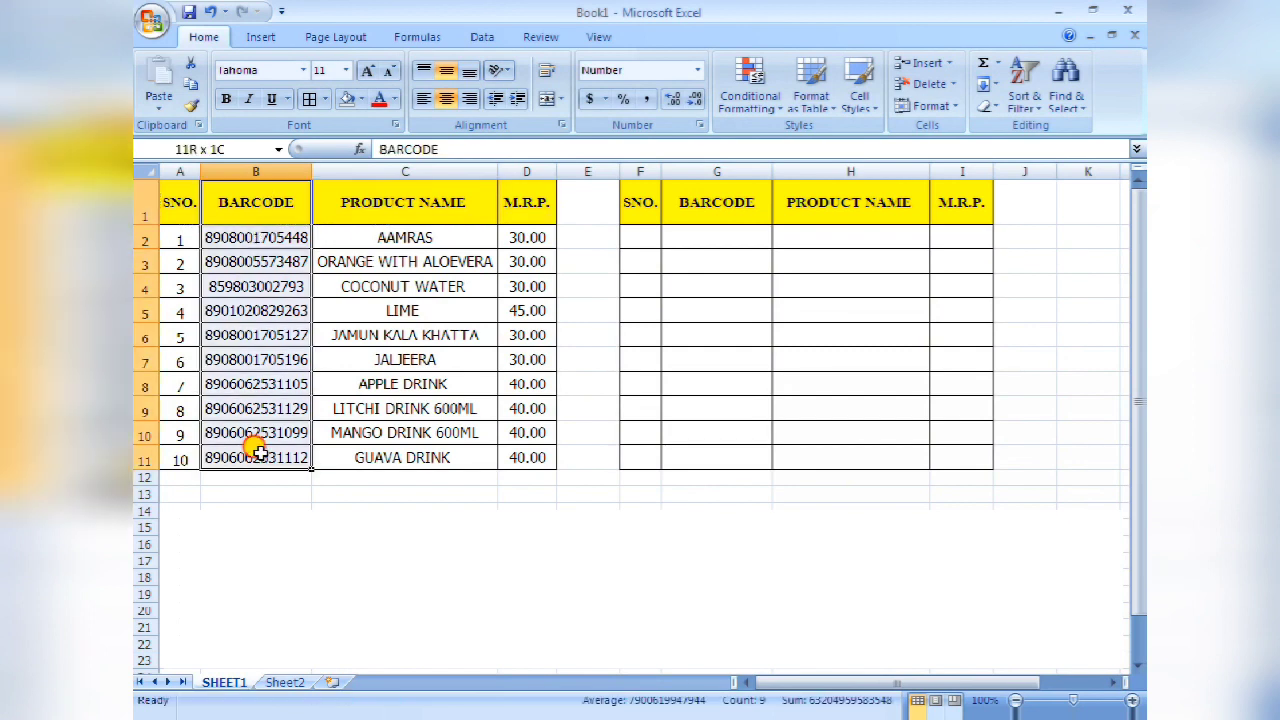
click(203, 240)
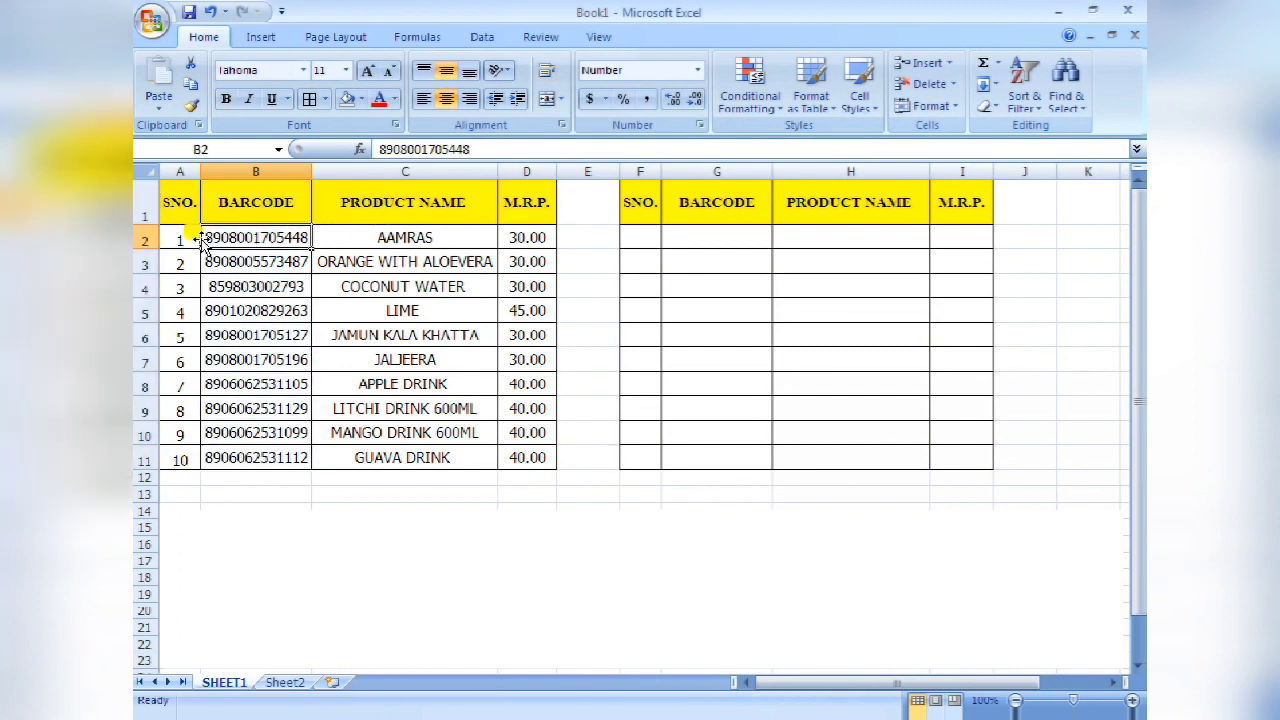
drag(191, 236, 276, 458)
key(ctrl+c)
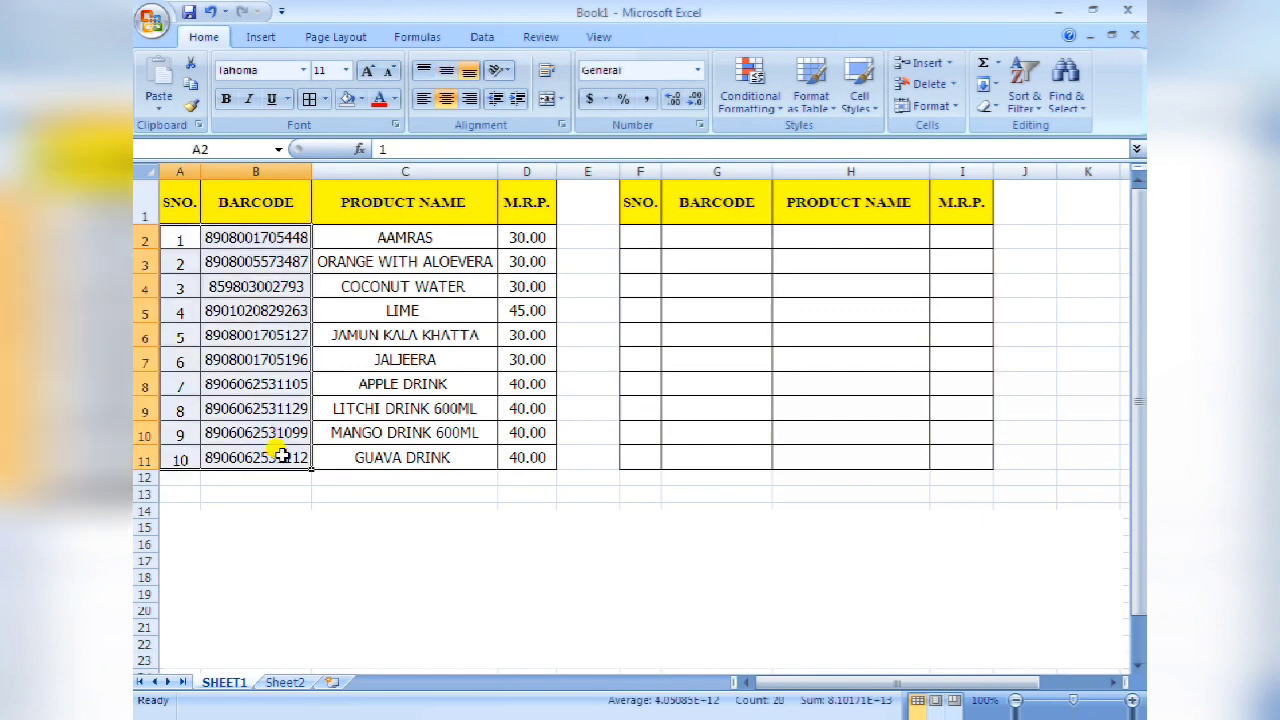
click(651, 237)
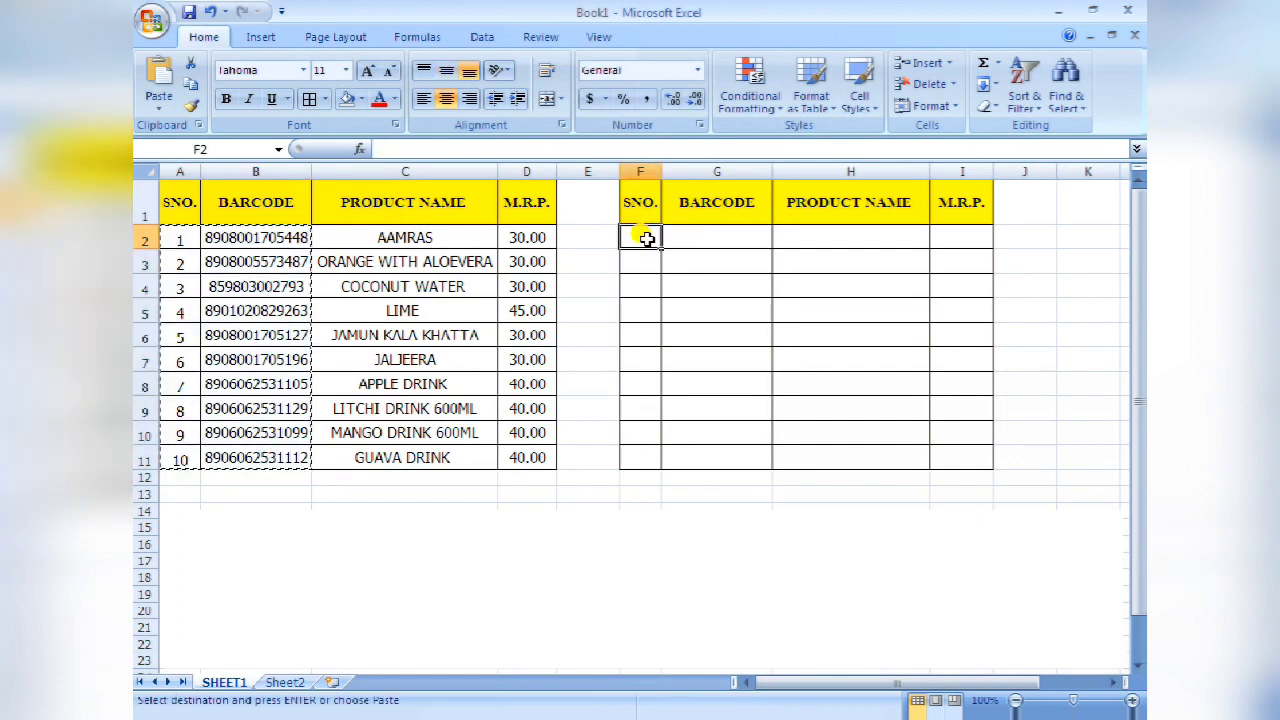
key(ctrl+v)
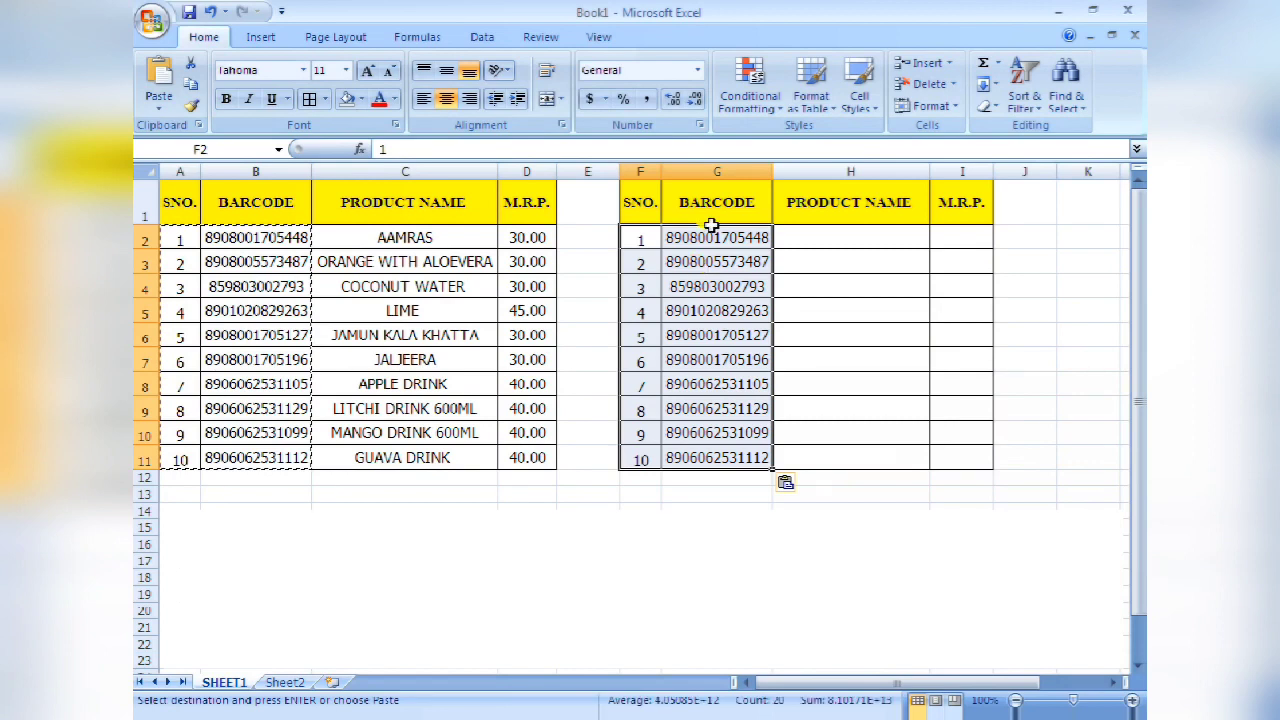
click(711, 260)
click(700, 172)
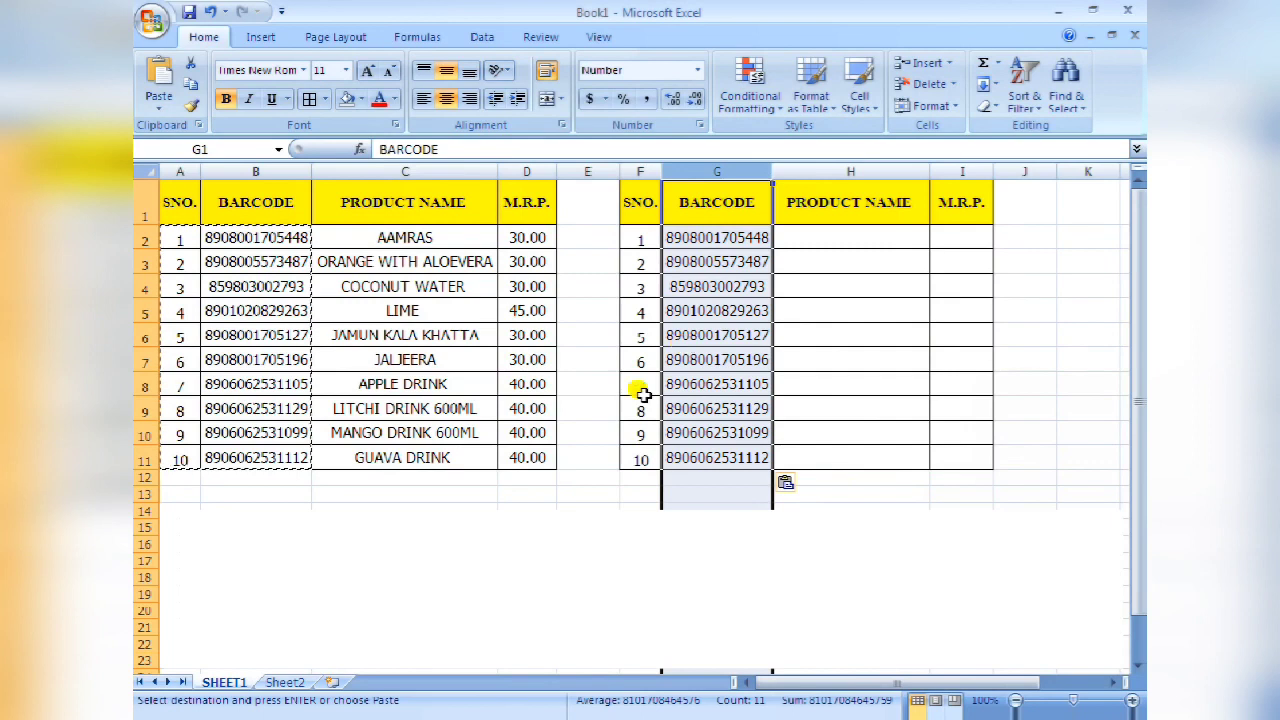
click(268, 257)
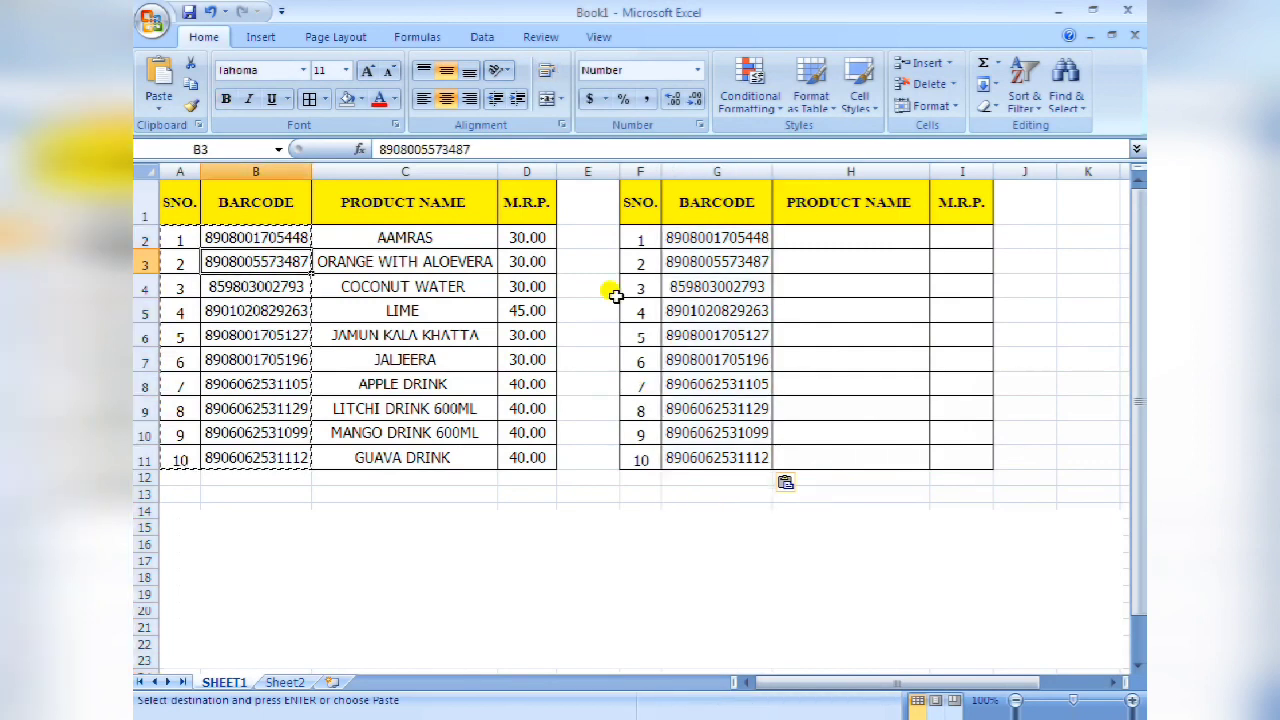
key(Escape)
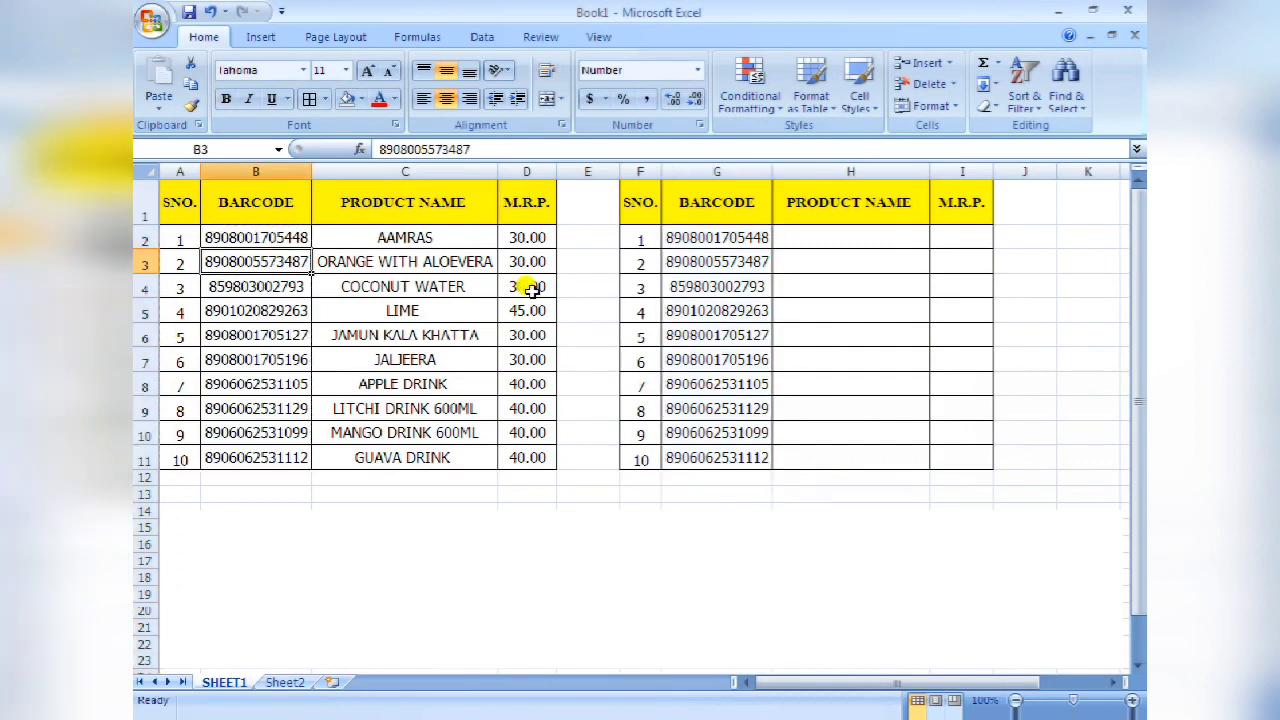
- Enter =VLOOKUP(G2,B:C,2,0) in H2 to retrieve the first product name by its barcode
click(840, 238)
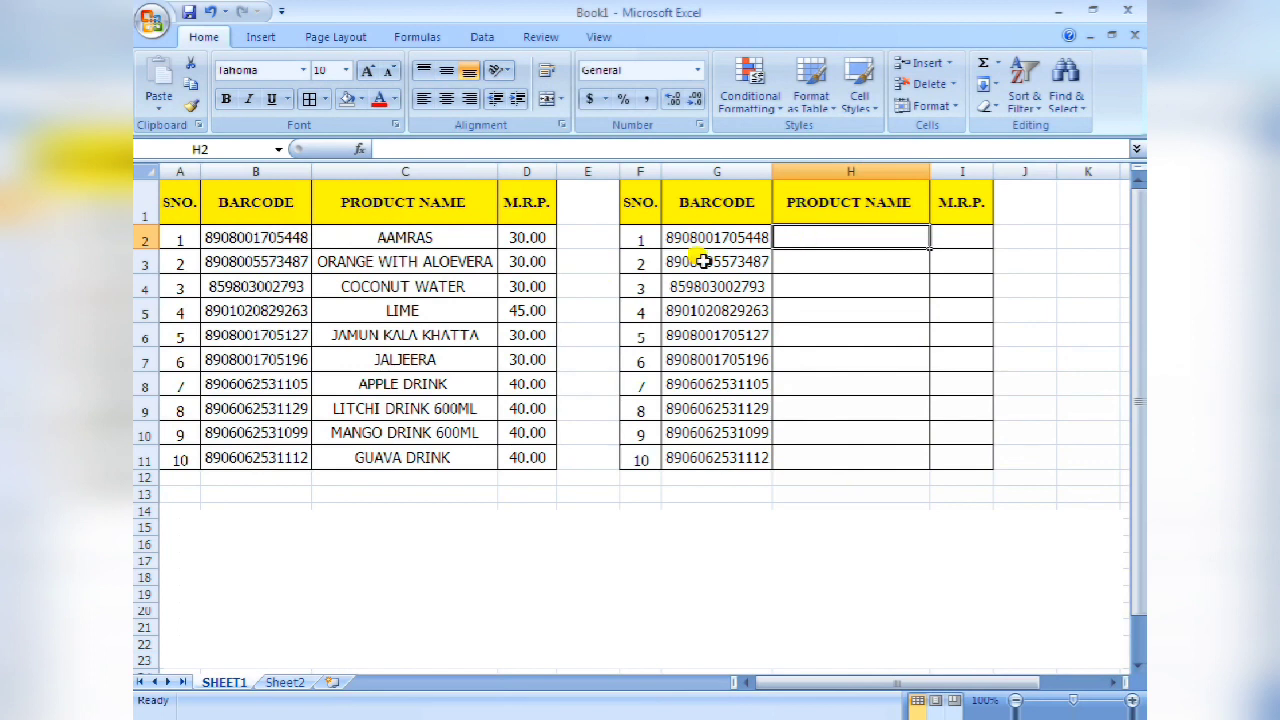
text(=)
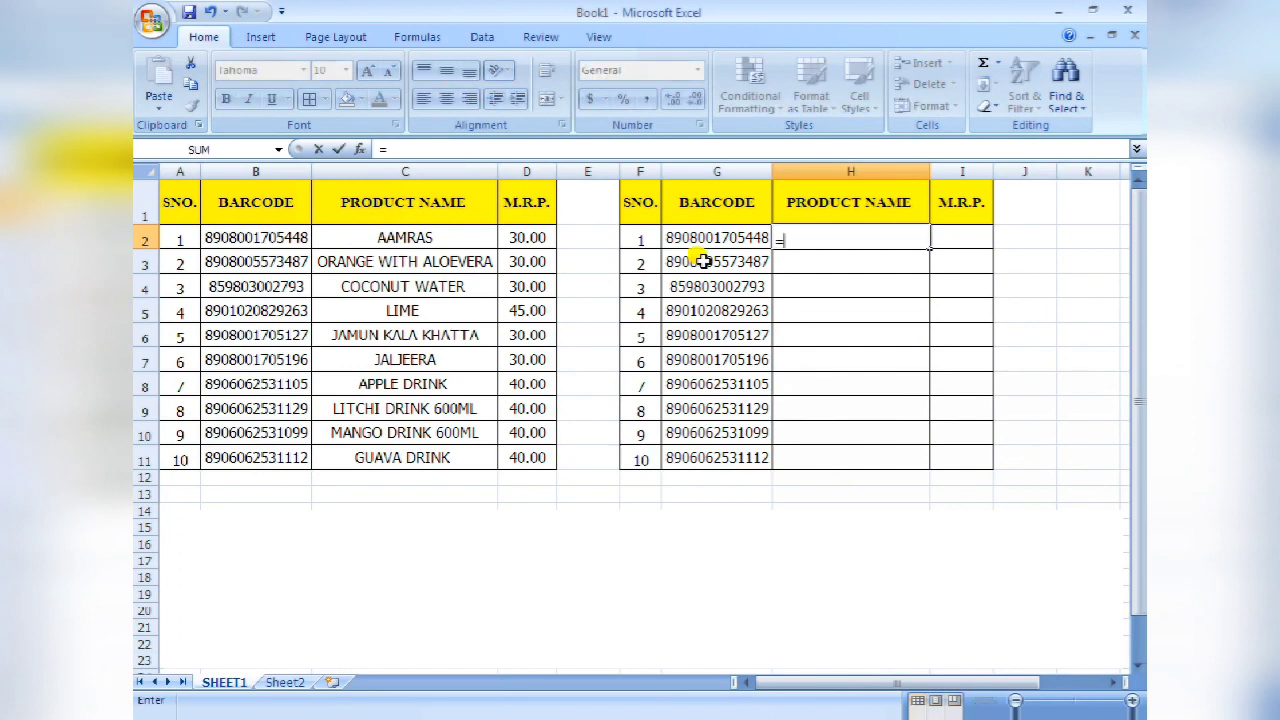
text(VL)
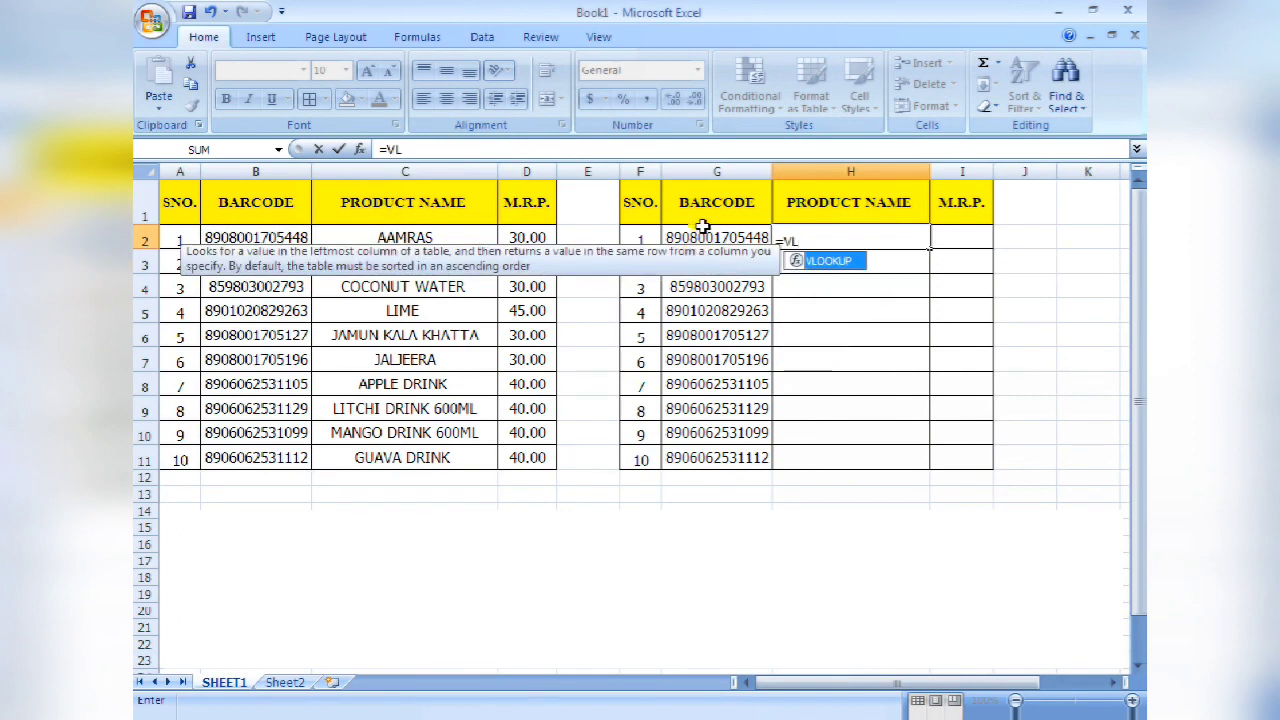
double_click(829, 261)
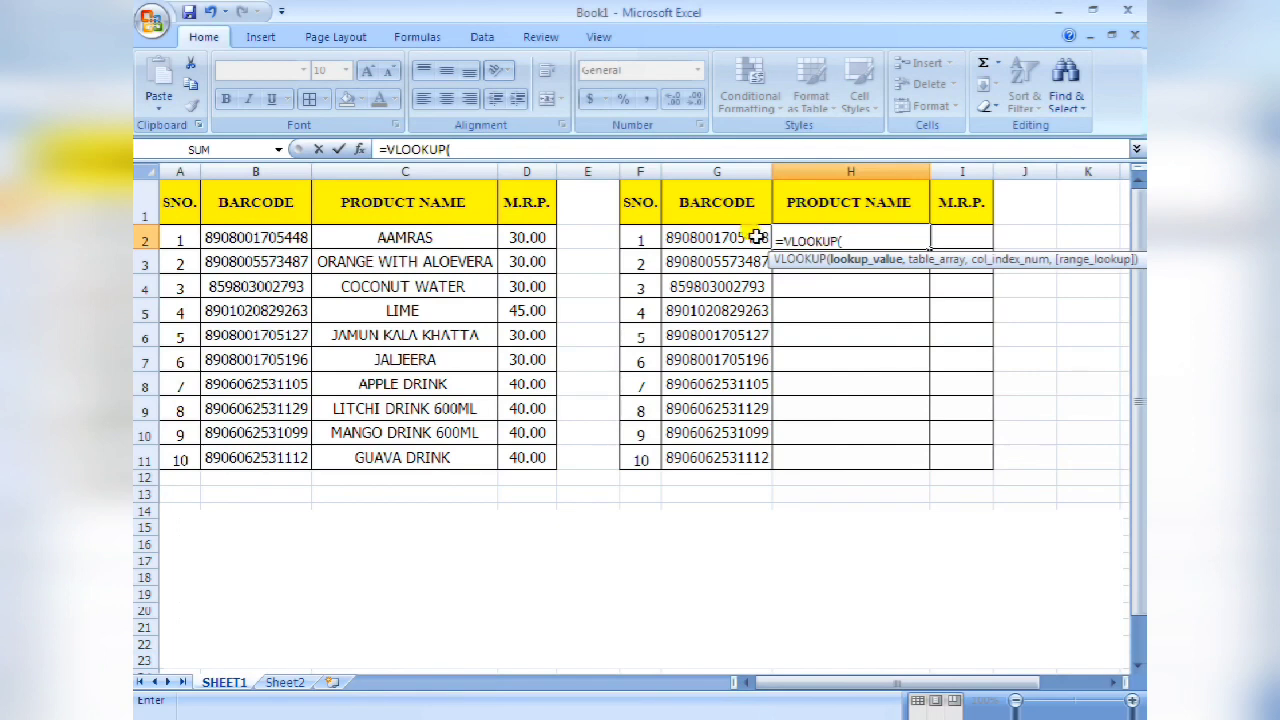
click(727, 238)
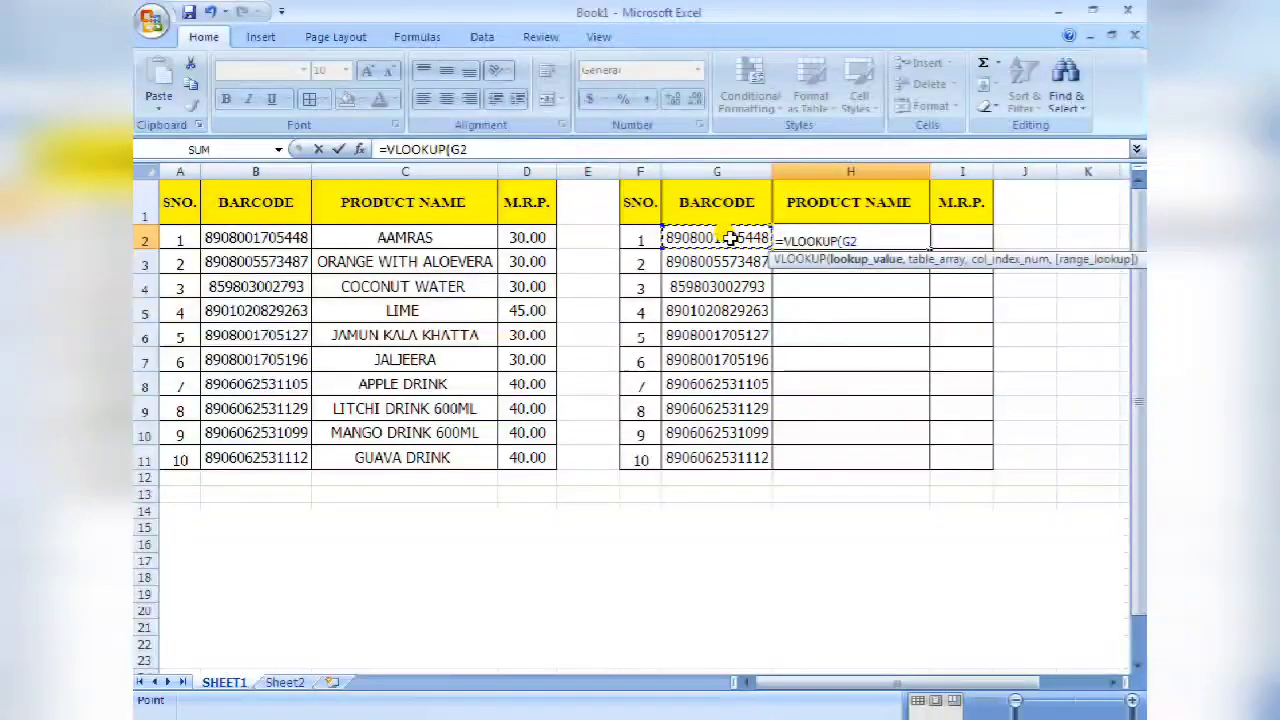
text(,)
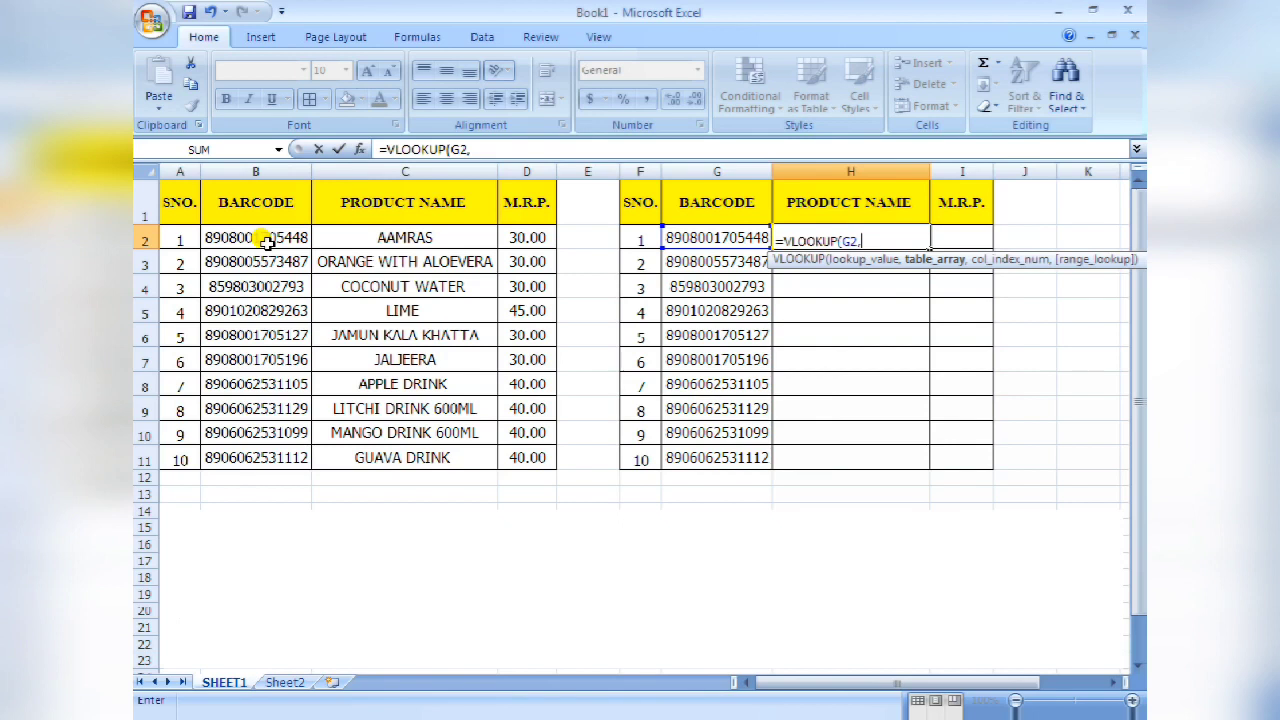
click(243, 168)
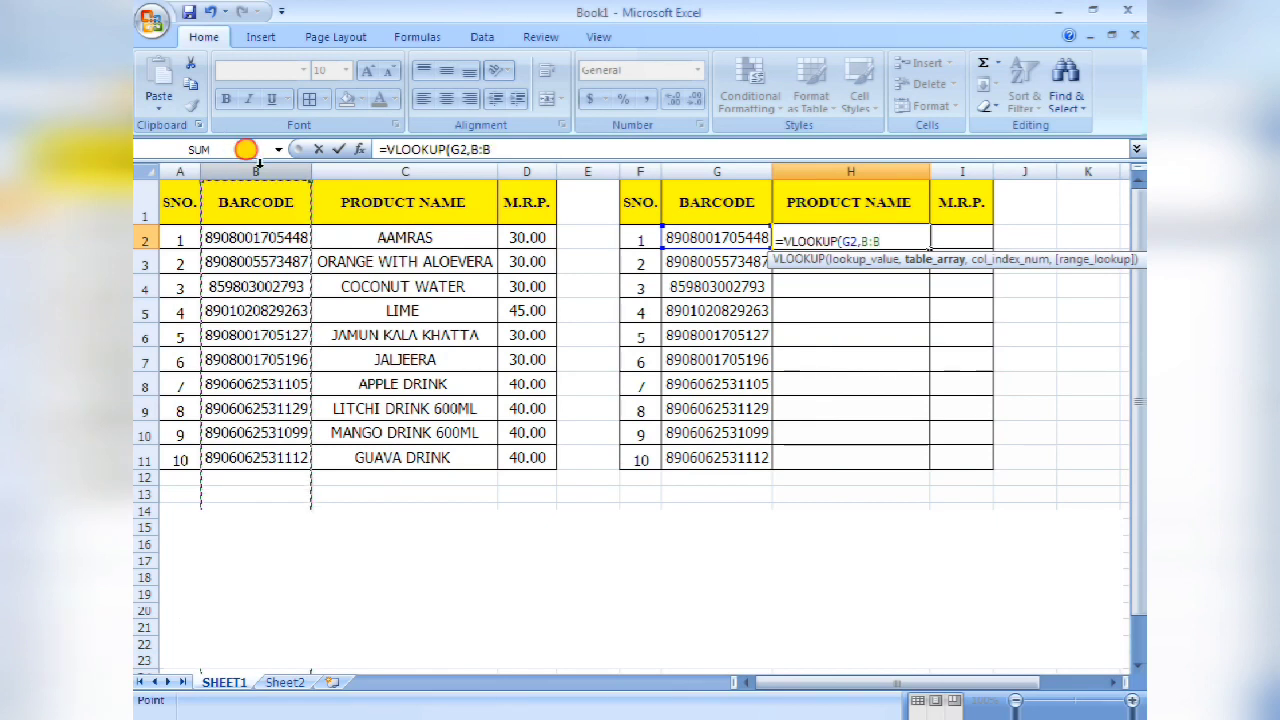
drag(299, 166, 491, 172)
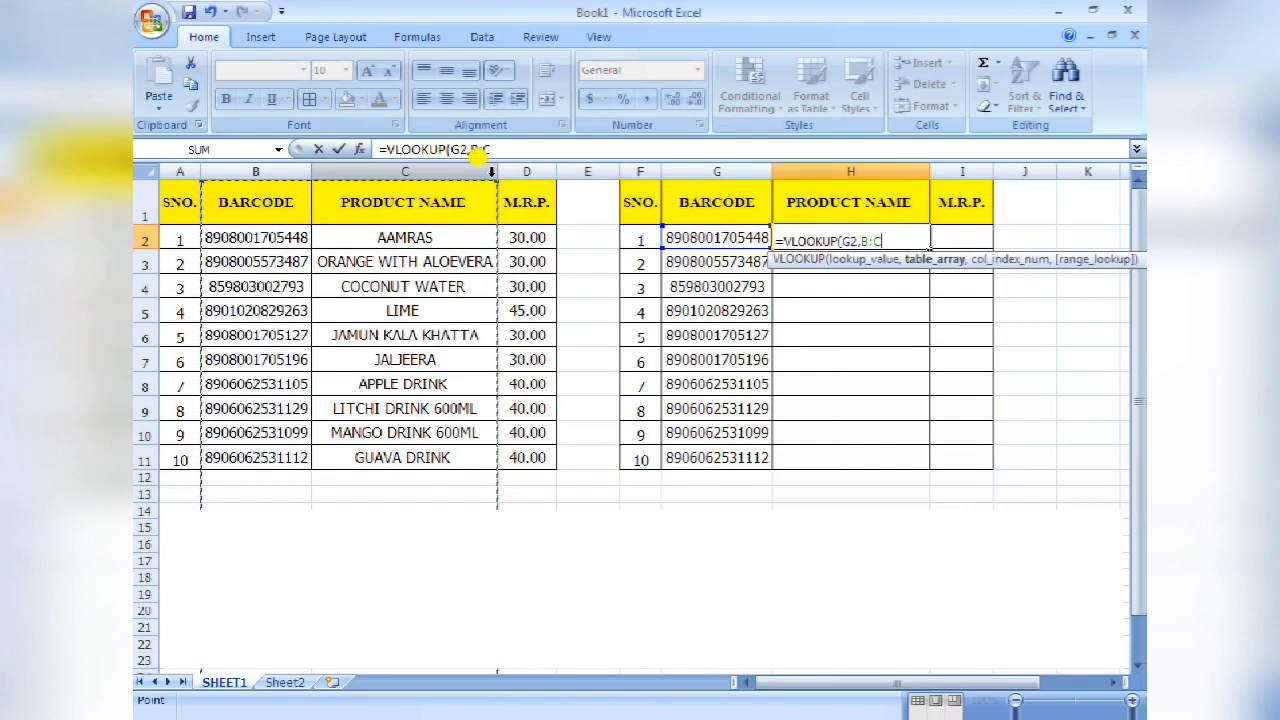
text(,)
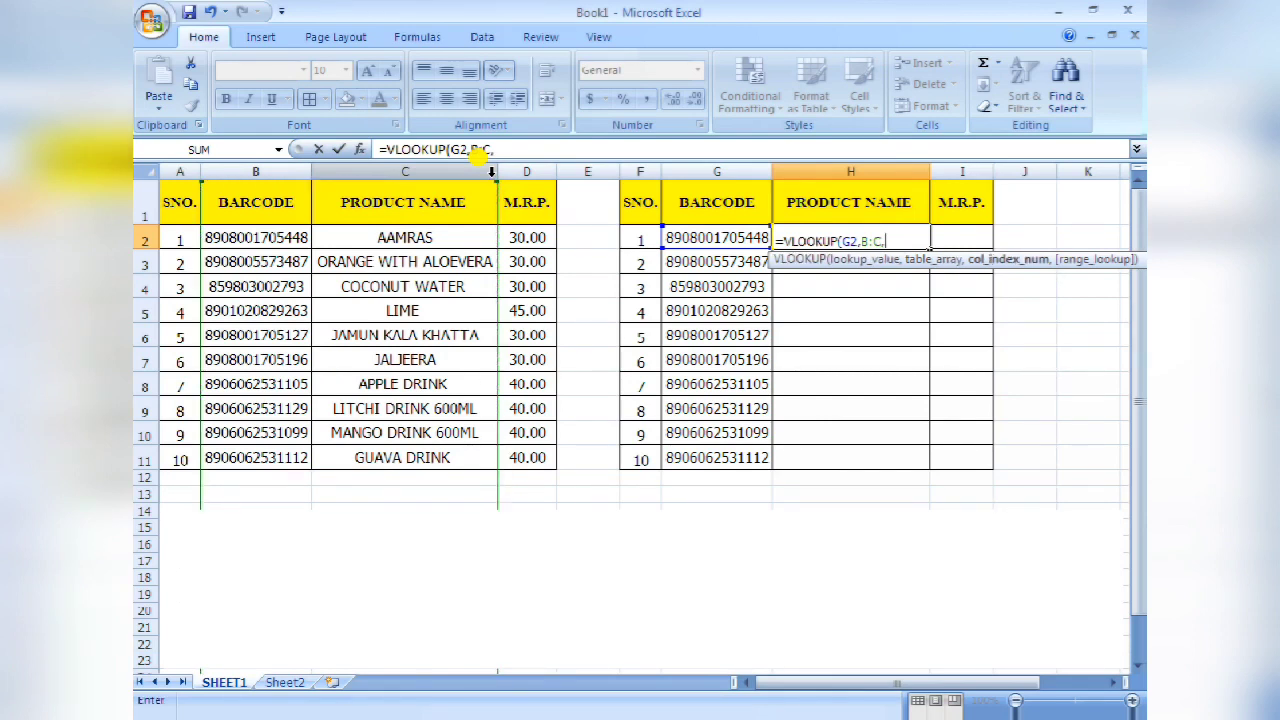
text(2)
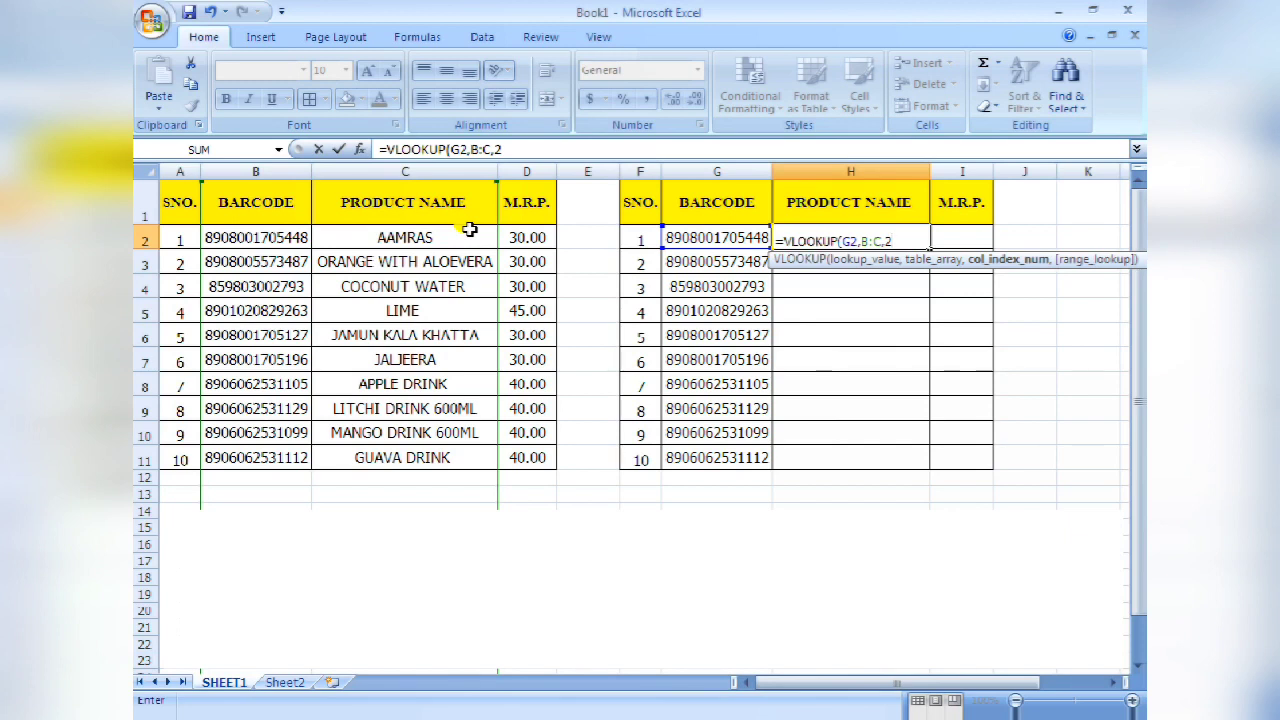
text(,0)
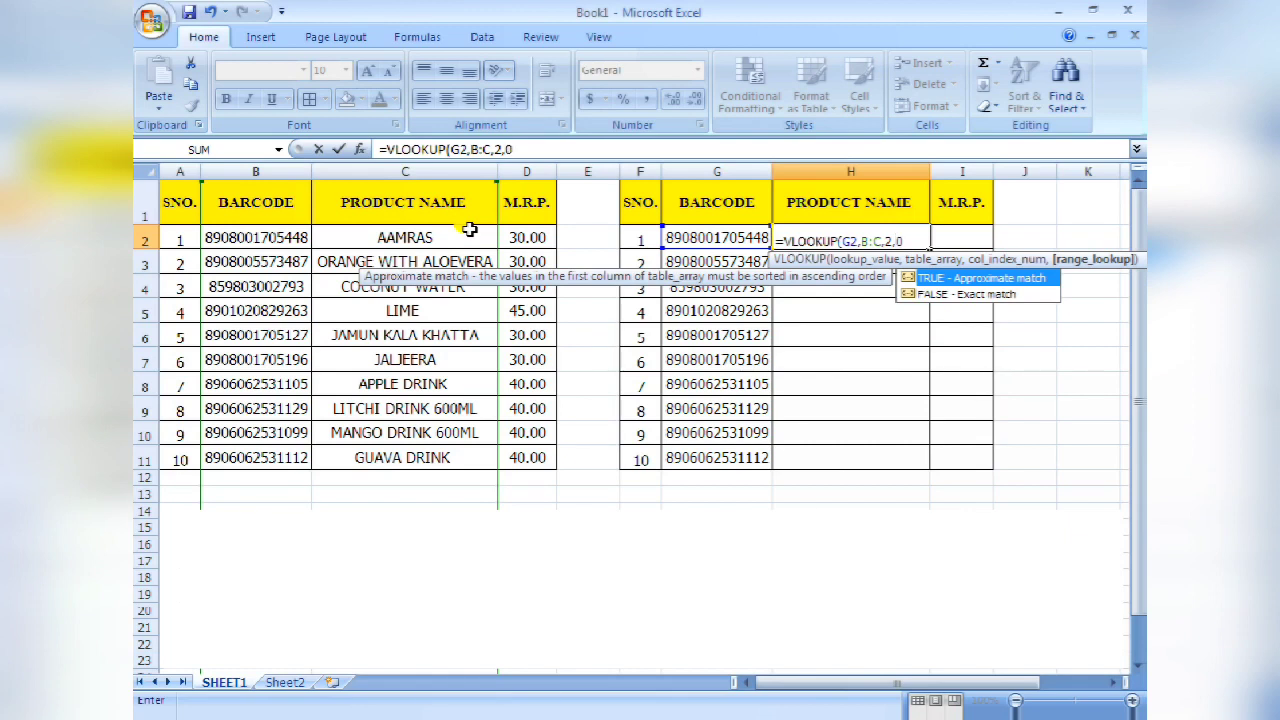
text())
key(Return)
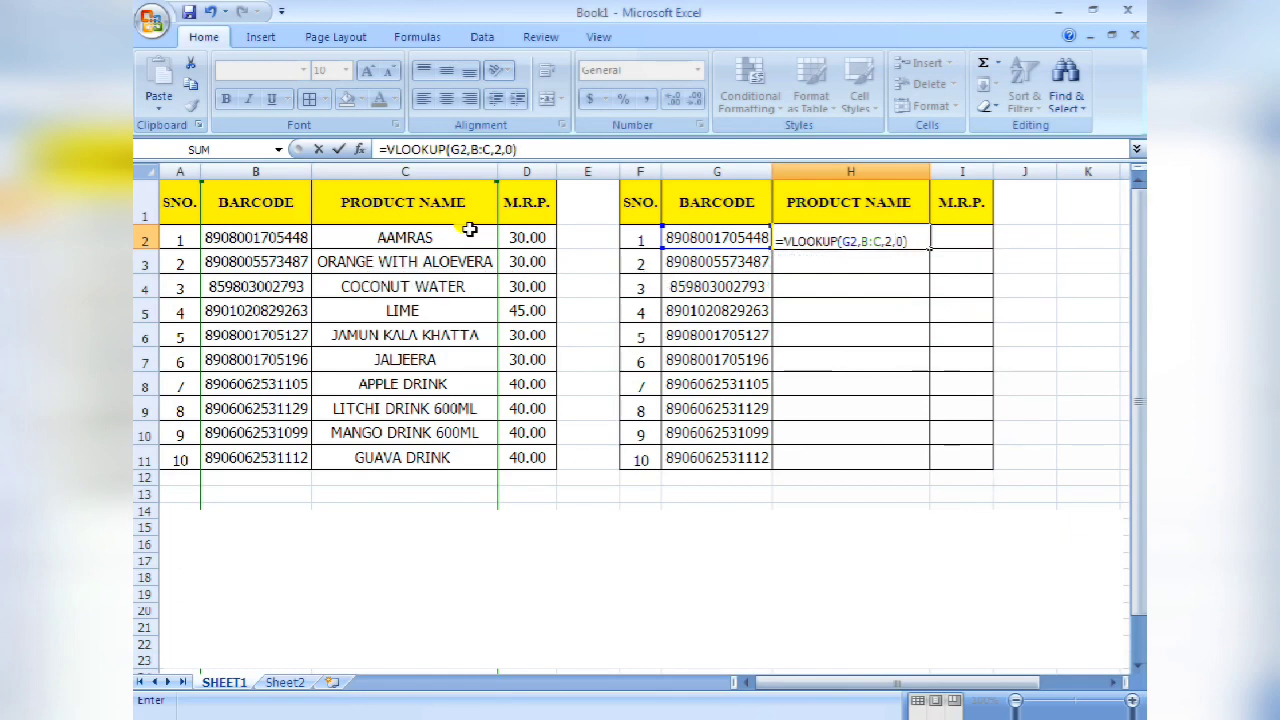
key(Up)
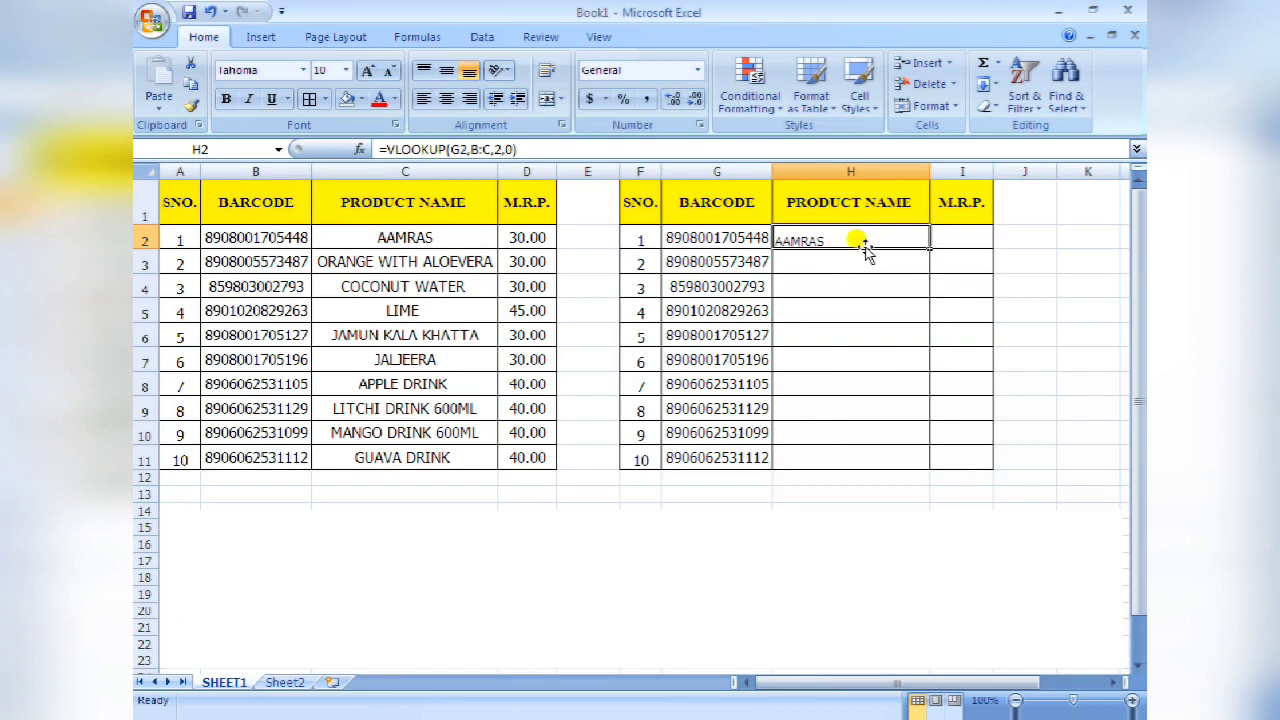
- Enter =VLOOKUP(G2,B:D,3,0) in I2 to retrieve the first product's M.R.P. by its barcode
click(955, 237)
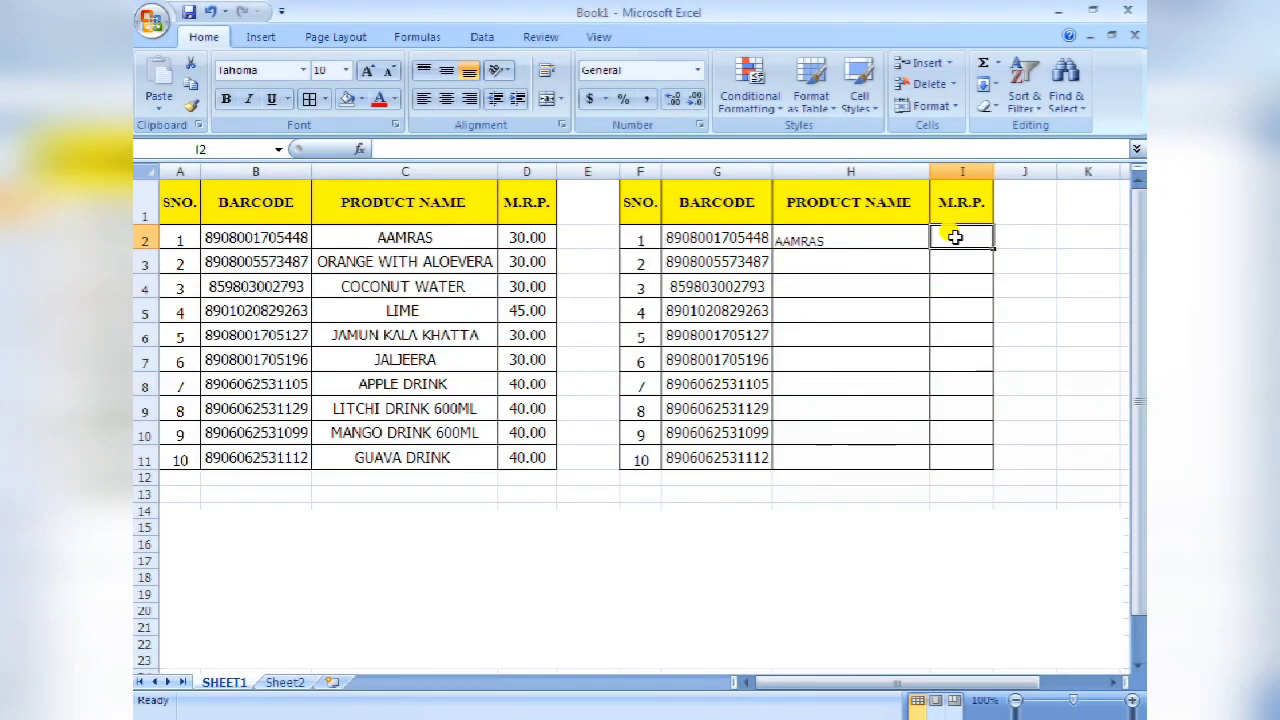
text(=VL)
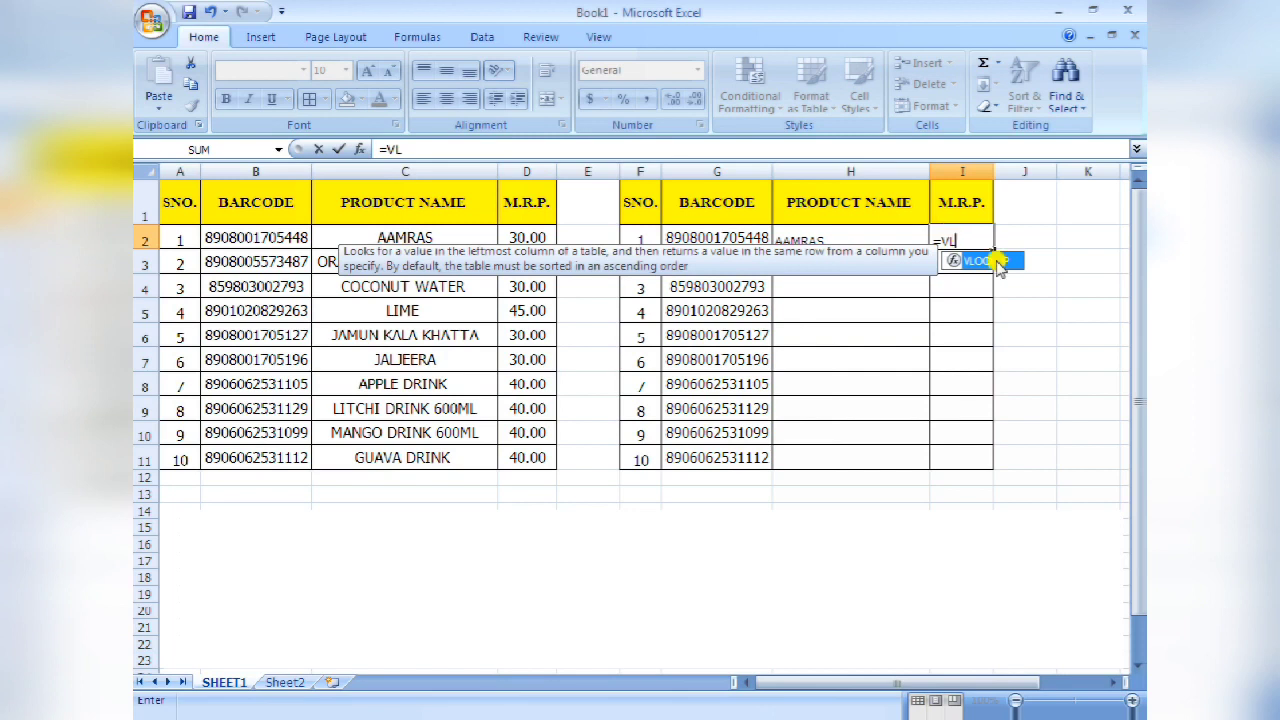
double_click(998, 262)
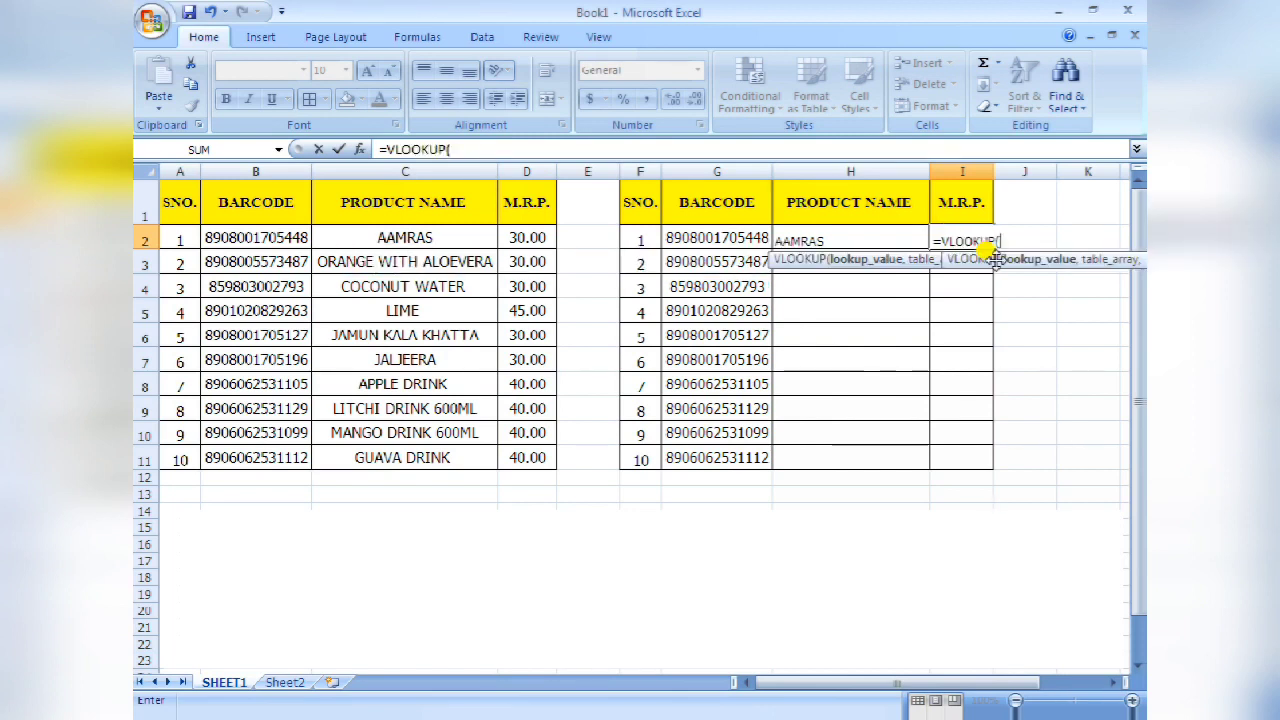
click(713, 237)
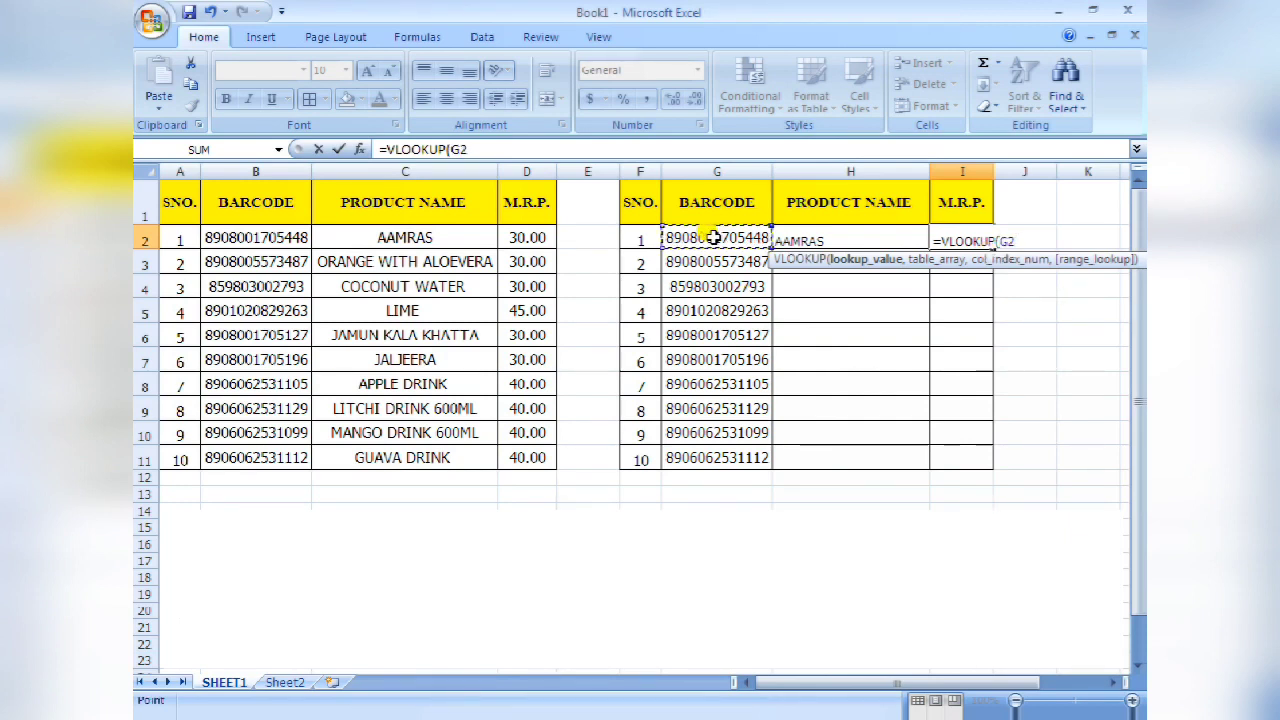
text(,)
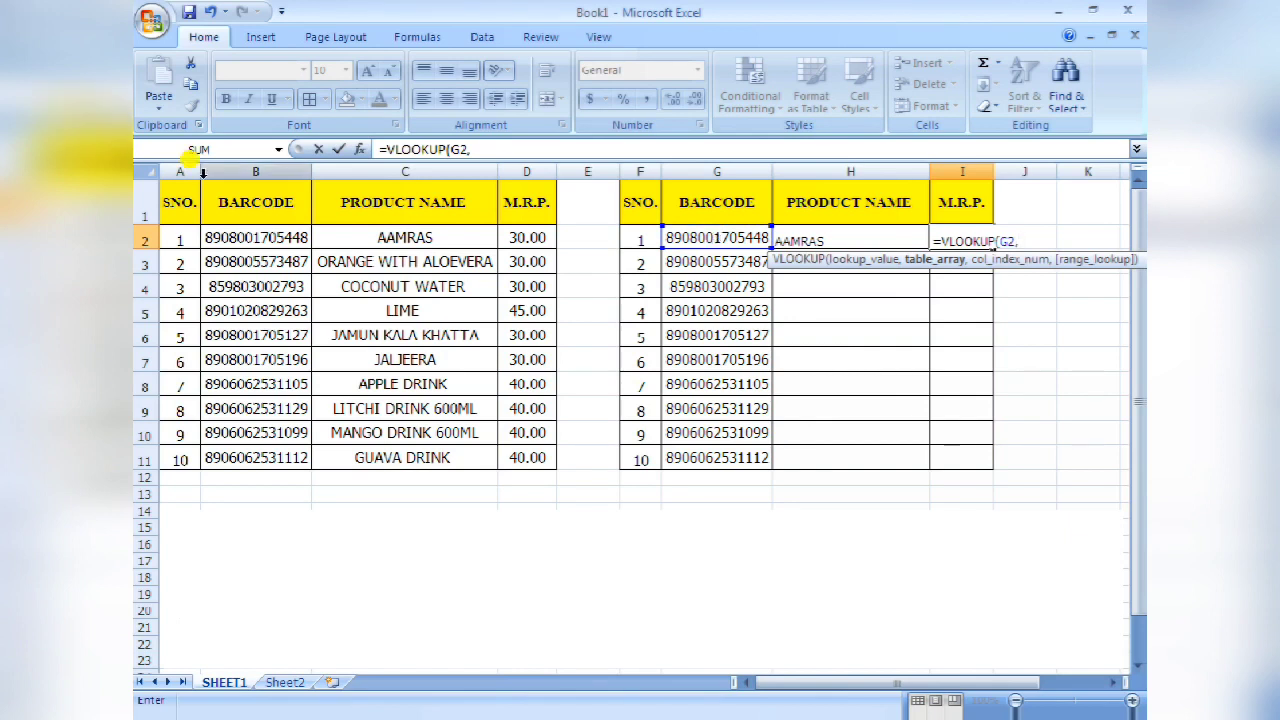
click(257, 172)
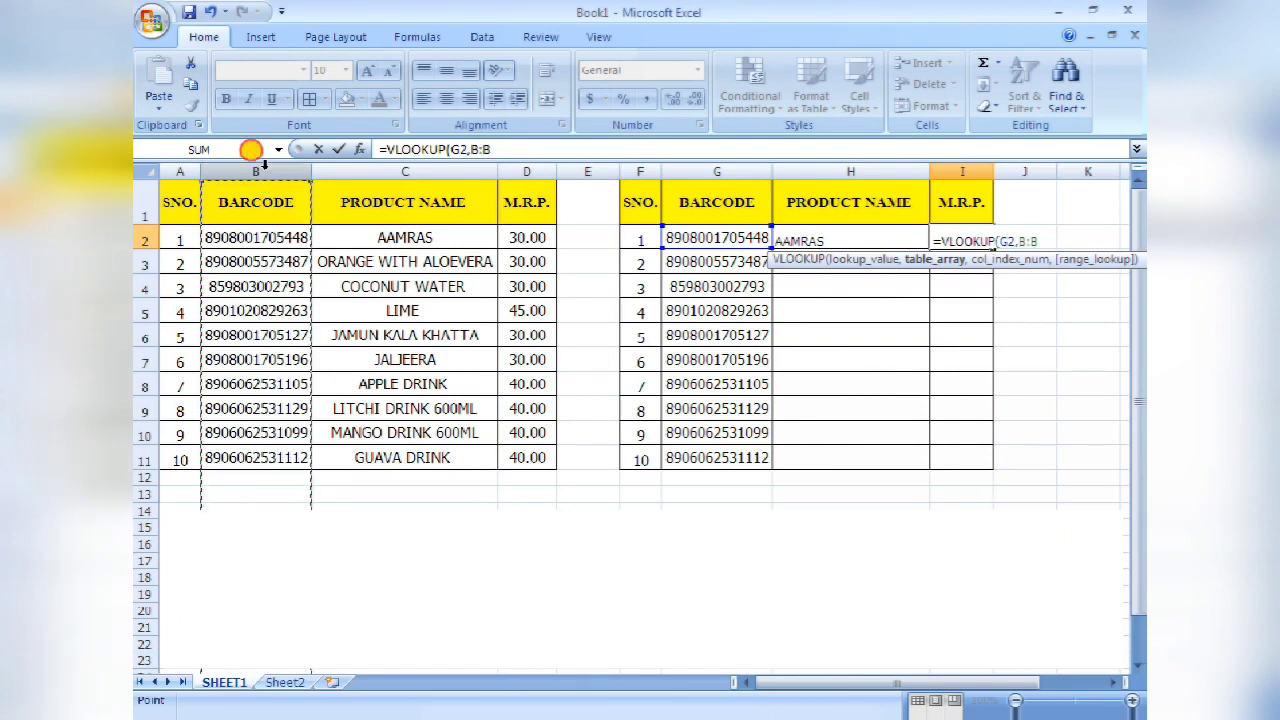
drag(265, 168, 527, 163)
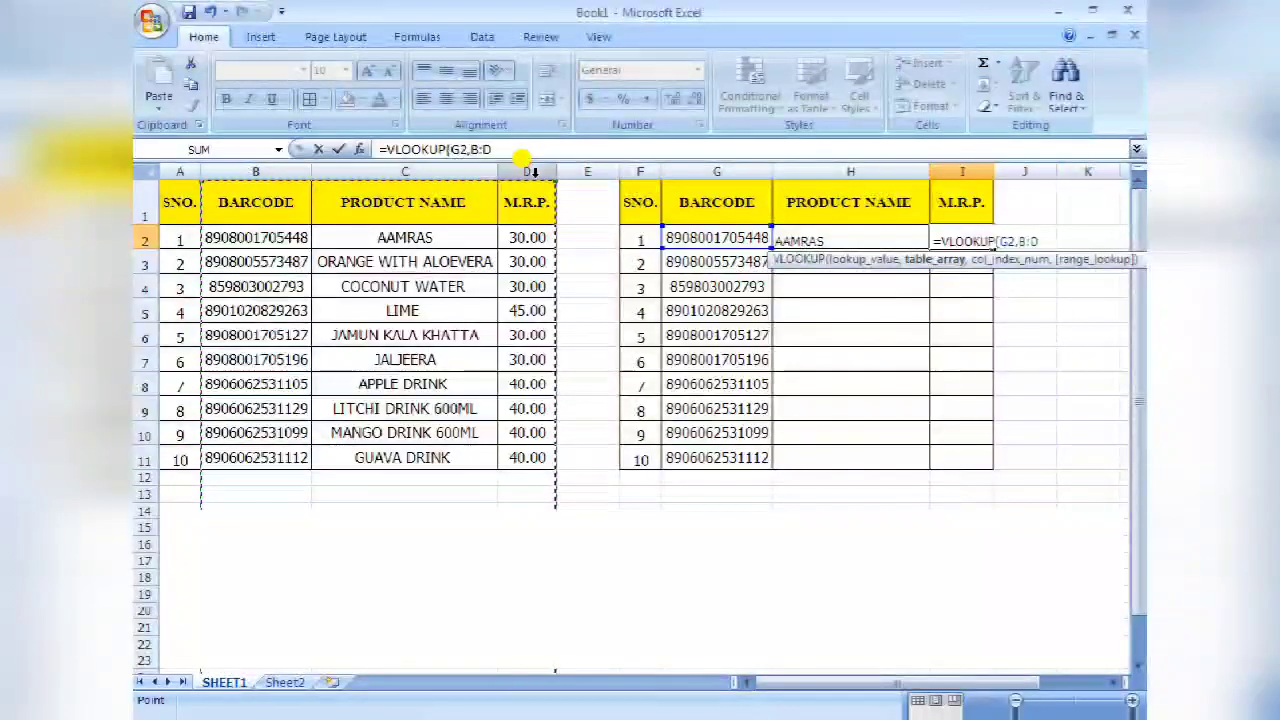
text(,3)
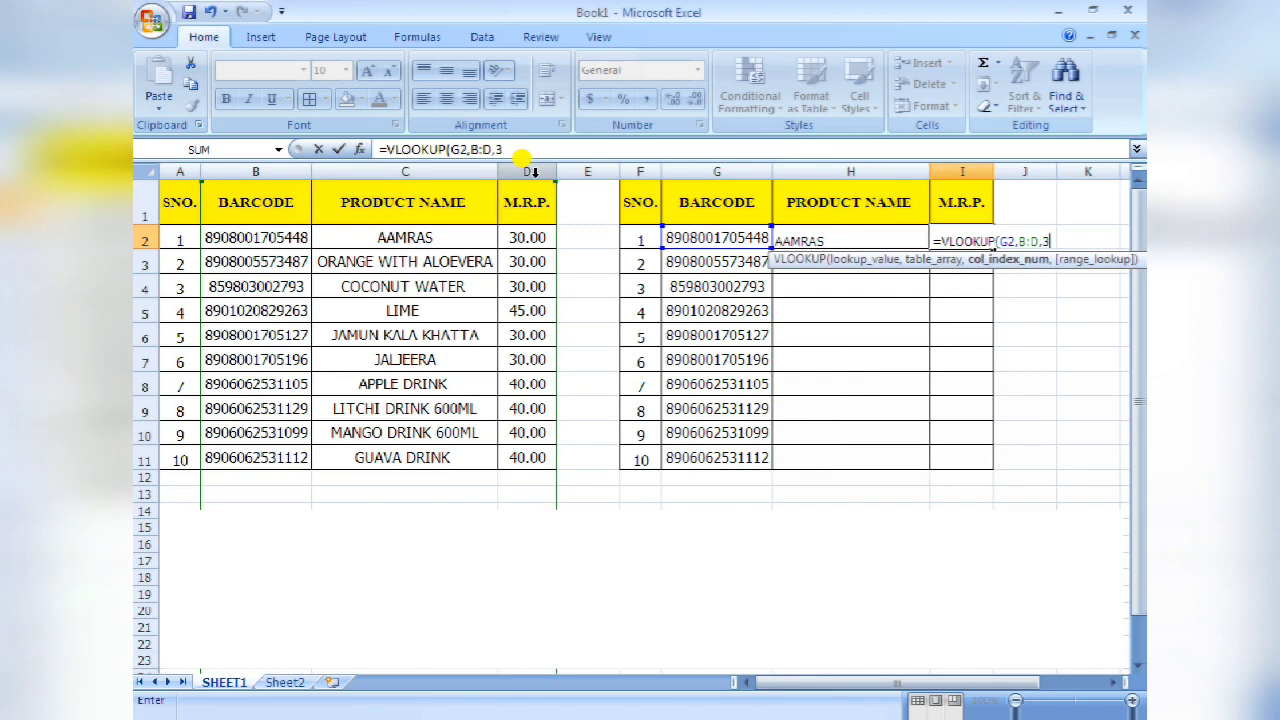
text(,)
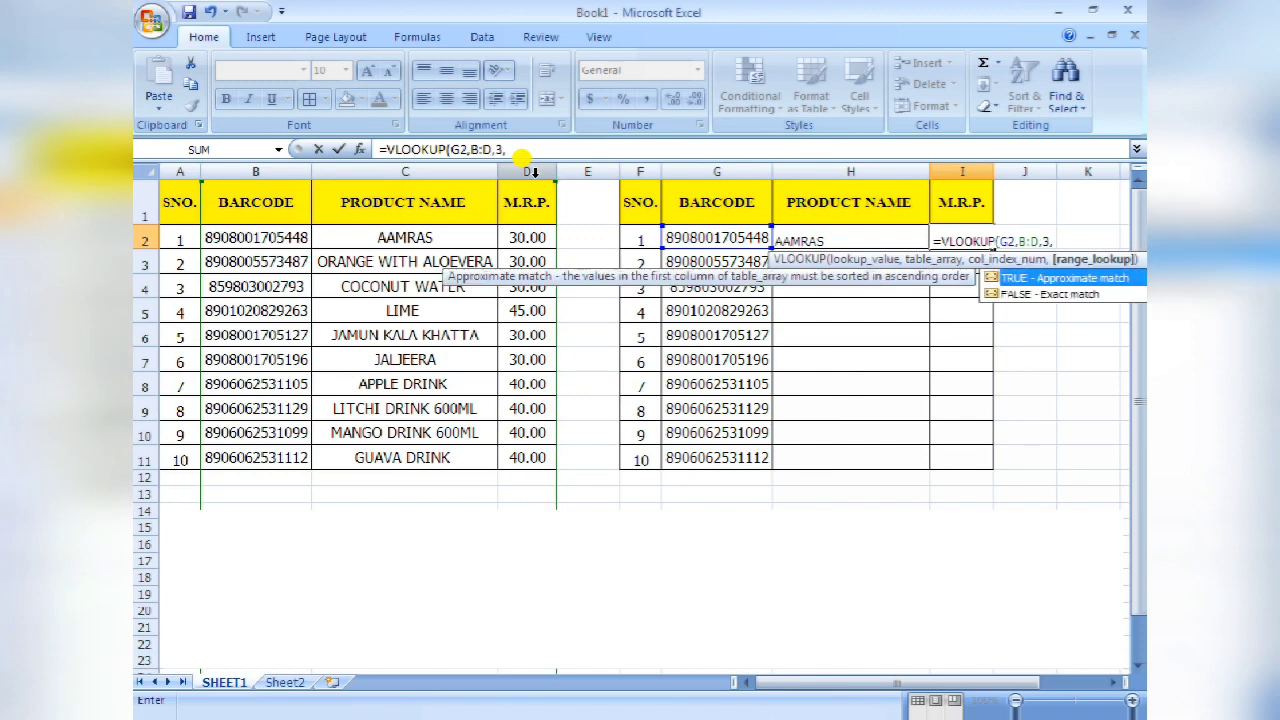
text(0))
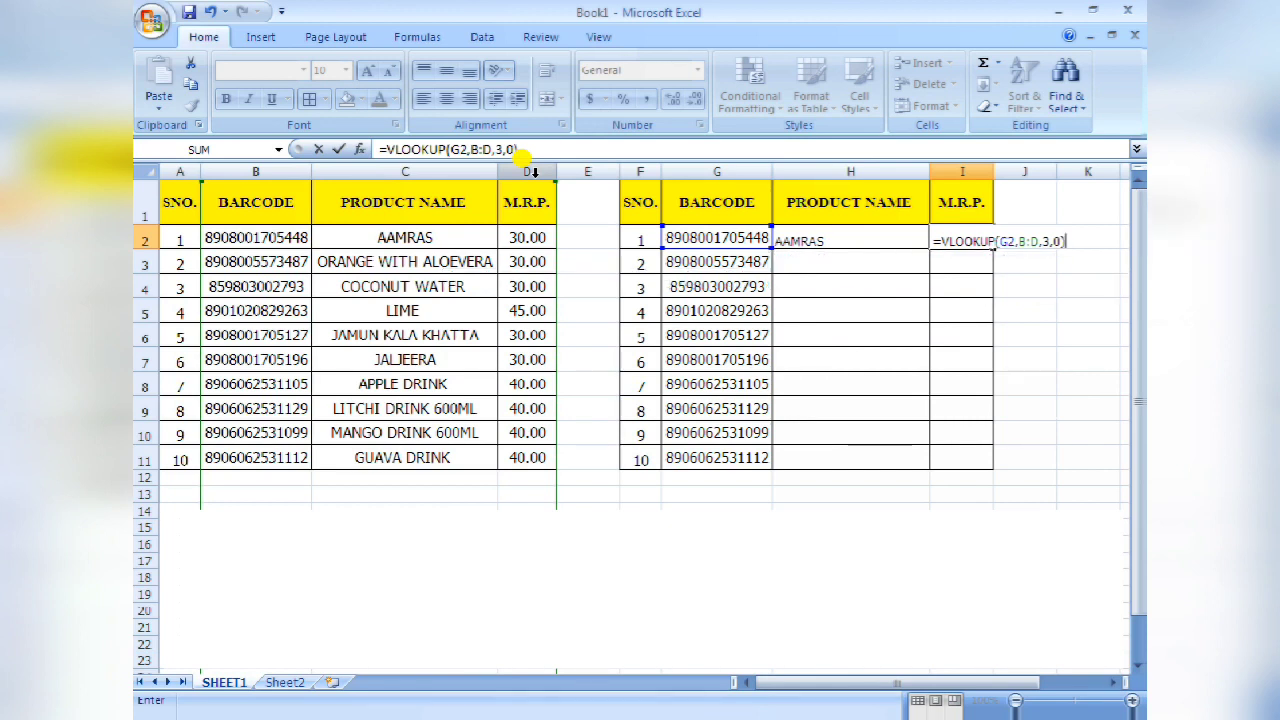
key(Return)
key(Up)
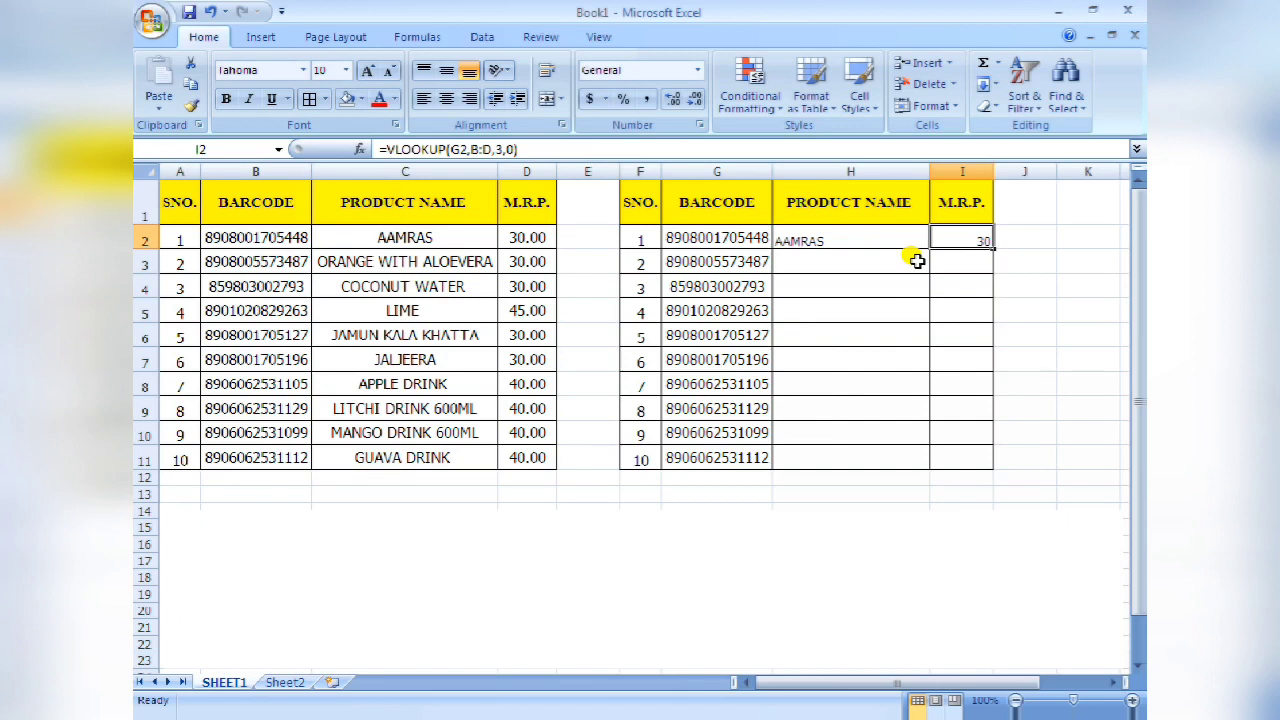
- Fill the VLOOKUP formulas in H2 and I2 down through row 11 of the second table
click(872, 241)
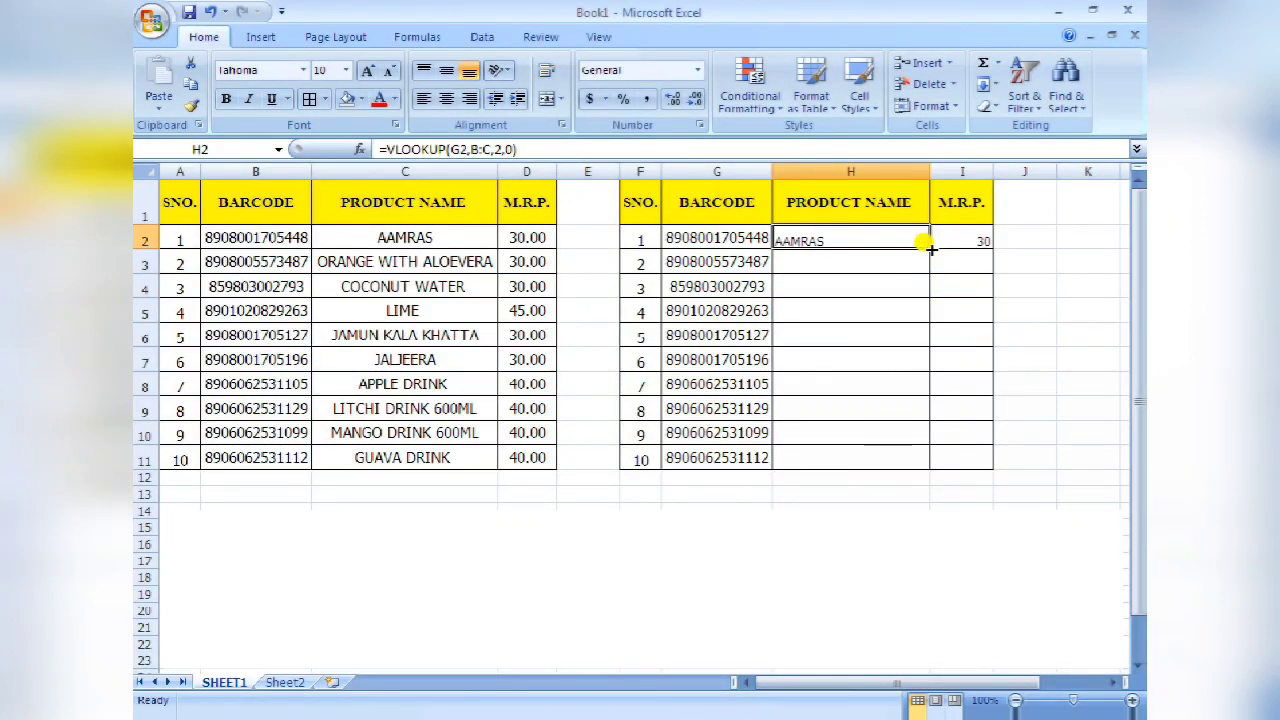
drag(928, 246, 929, 457)
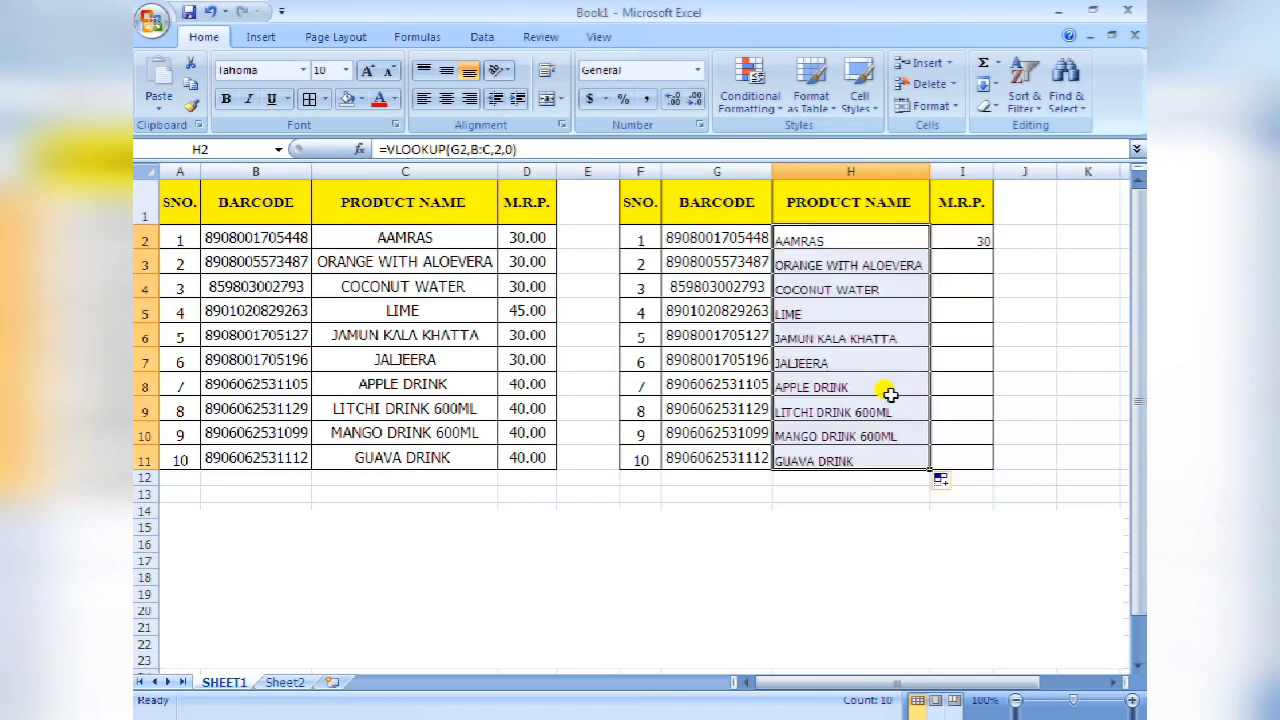
click(956, 234)
drag(993, 250, 987, 451)
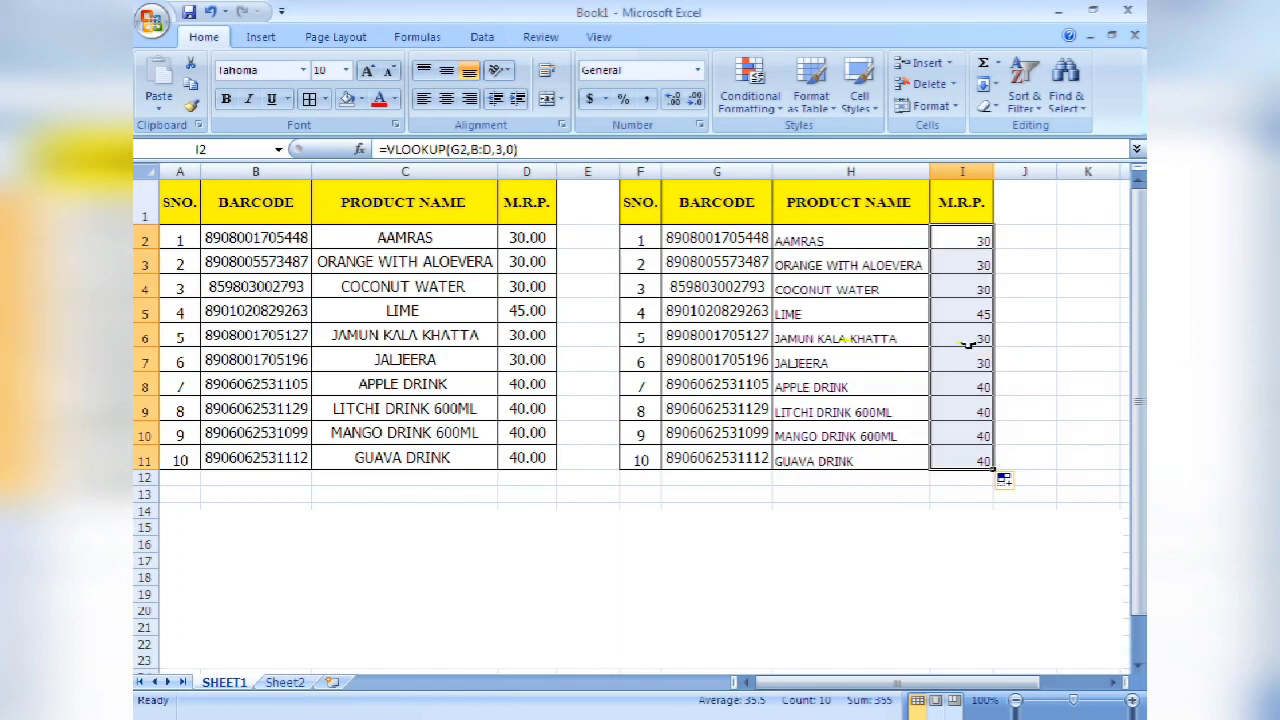
- Compare the looked-up product names and M.R.P. values with the corresponding columns of the original table
click(824, 386)
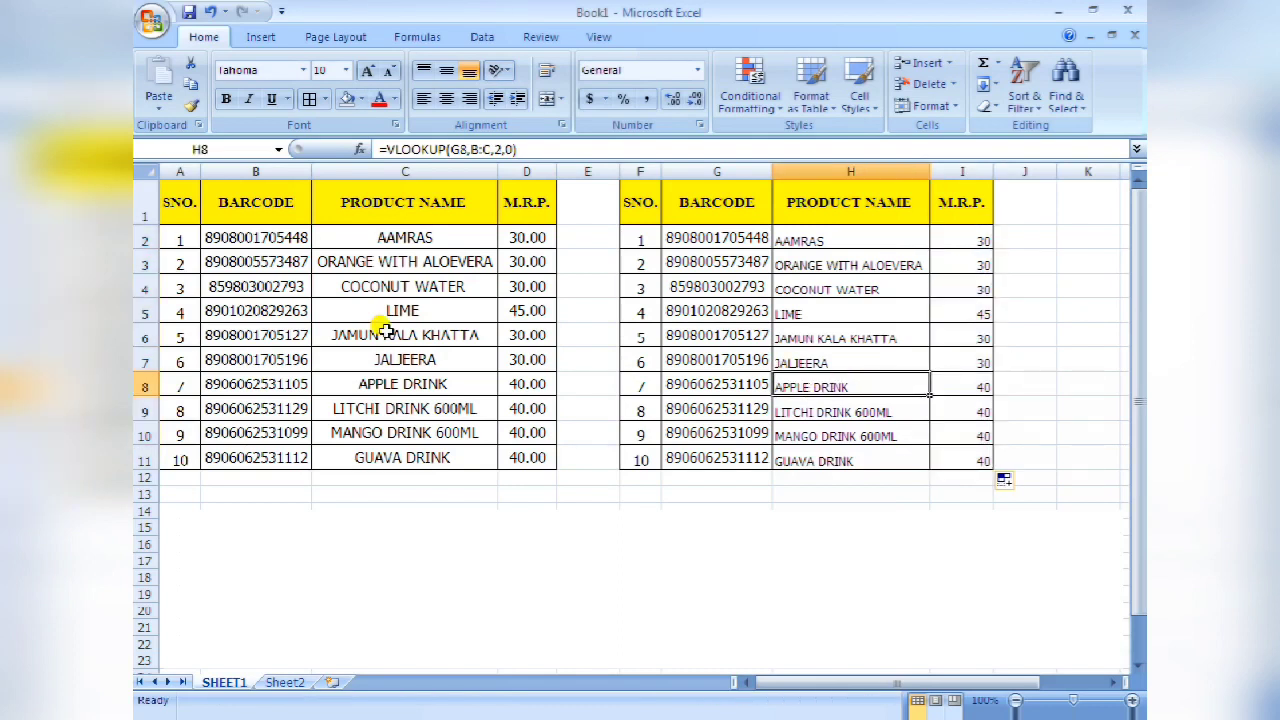
drag(859, 242, 810, 455)
drag(423, 240, 400, 432)
drag(527, 240, 528, 428)
click(949, 230)
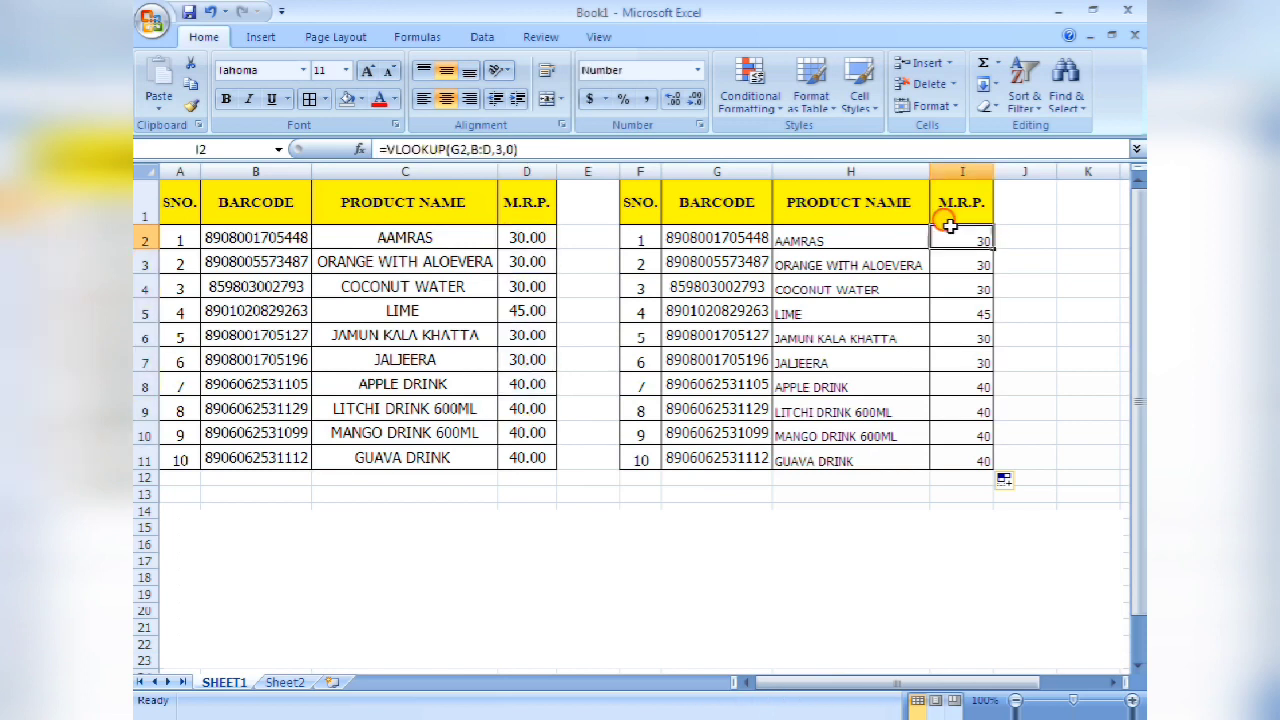
drag(949, 228, 951, 449)
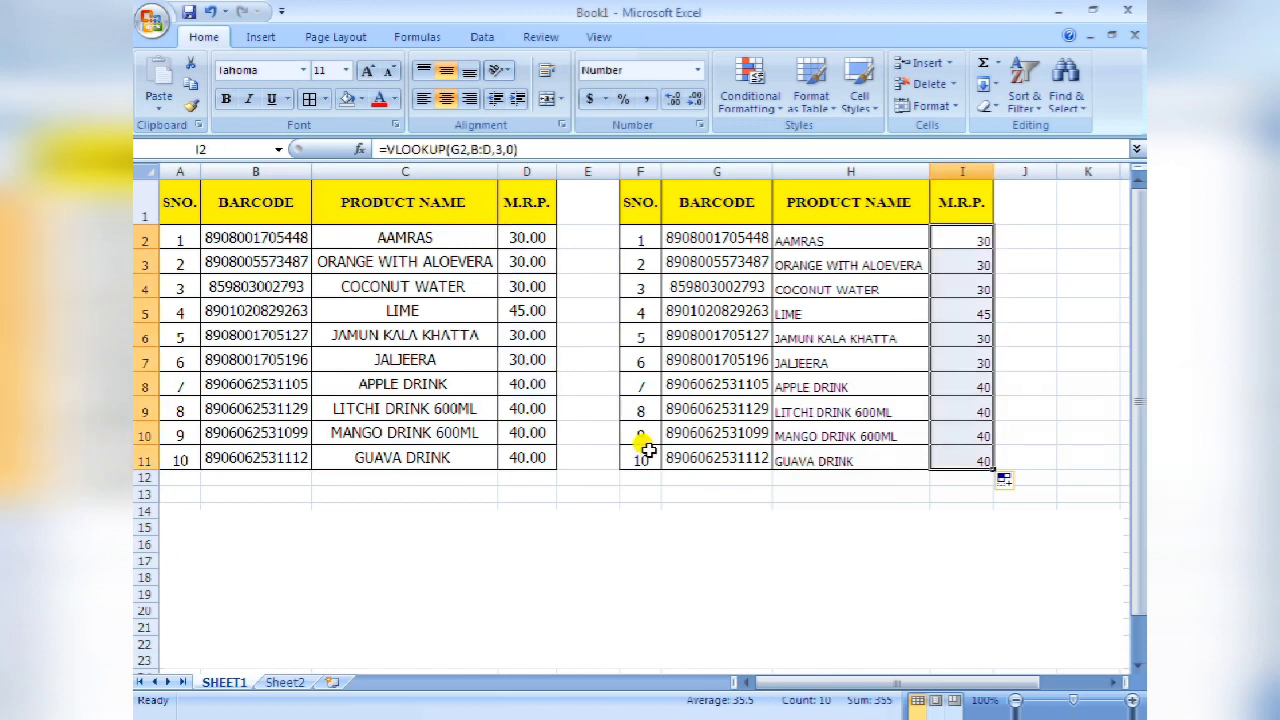
click(288, 507)
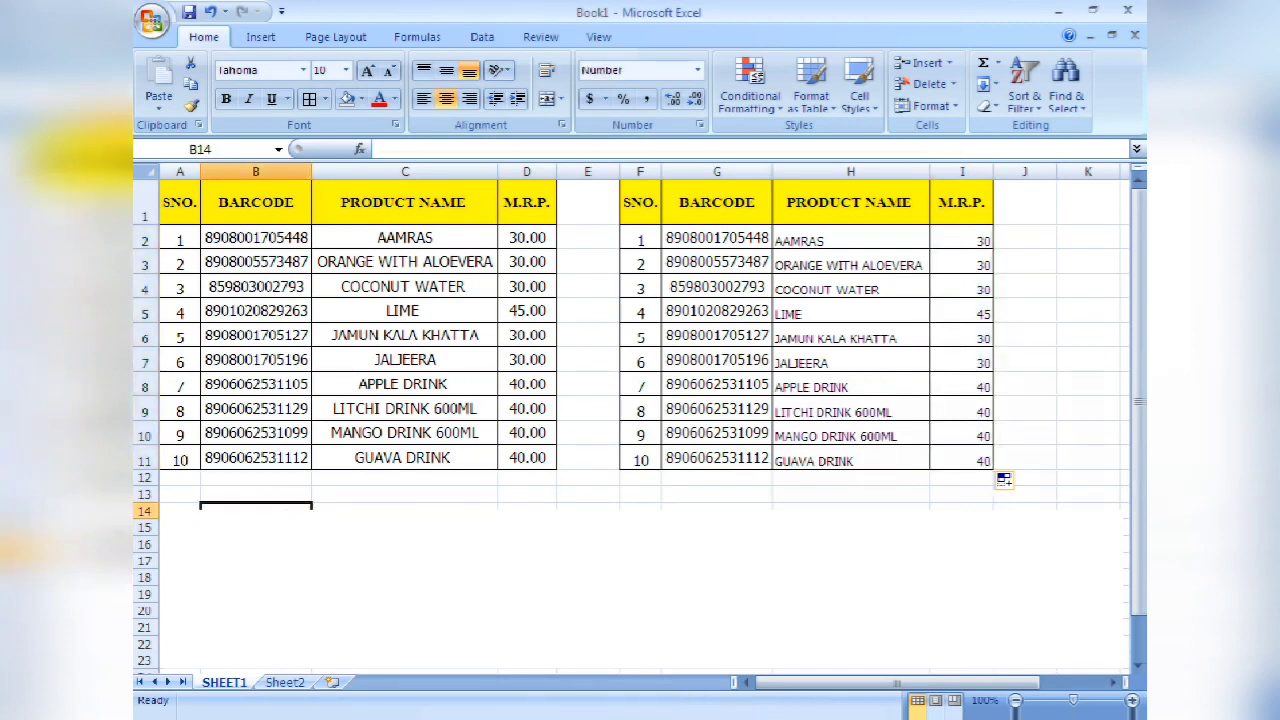
- Add an ITEM NAME header in F1 of Sheet2, formatted like the existing column headers
click(288, 683)
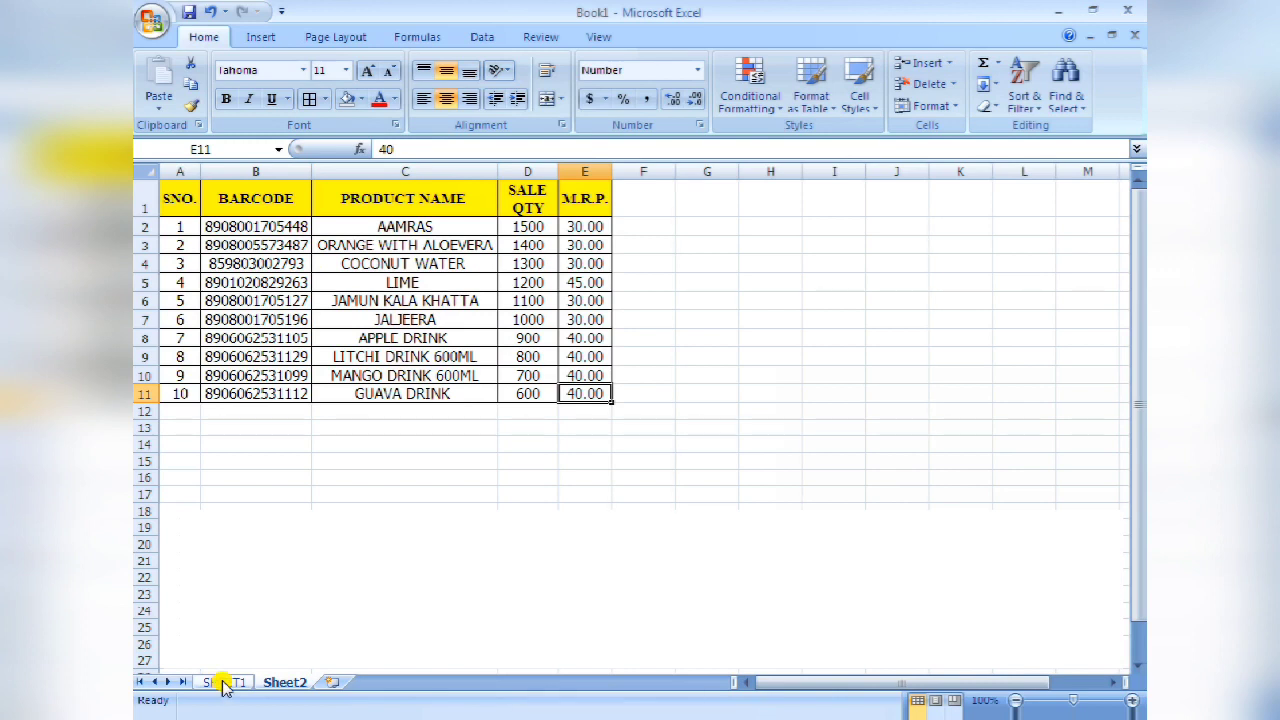
click(649, 226)
click(644, 200)
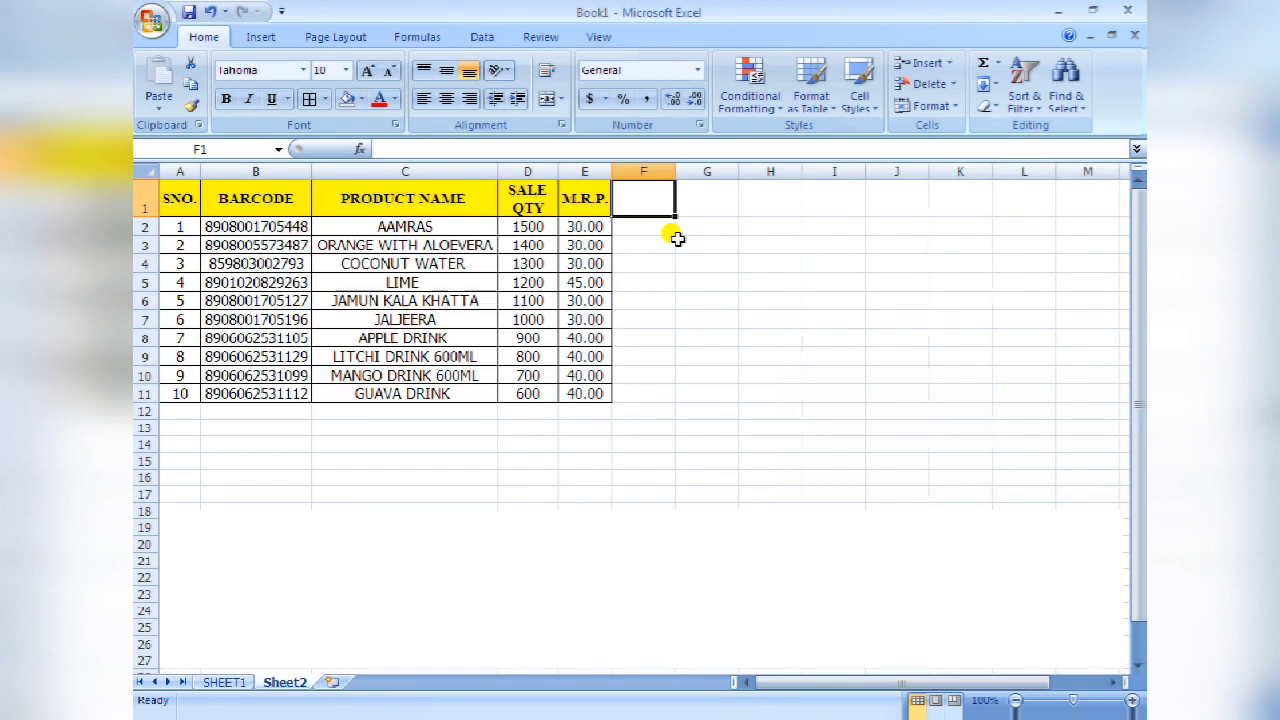
drag(641, 190, 650, 410)
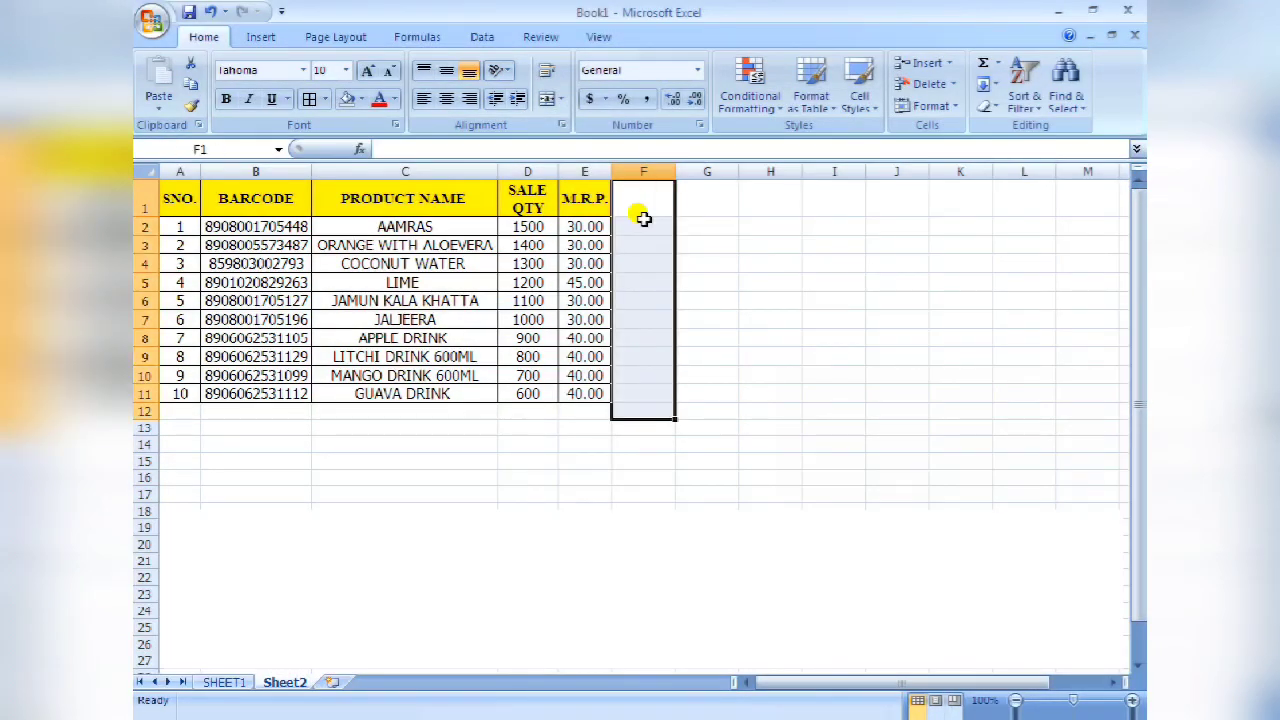
click(643, 216)
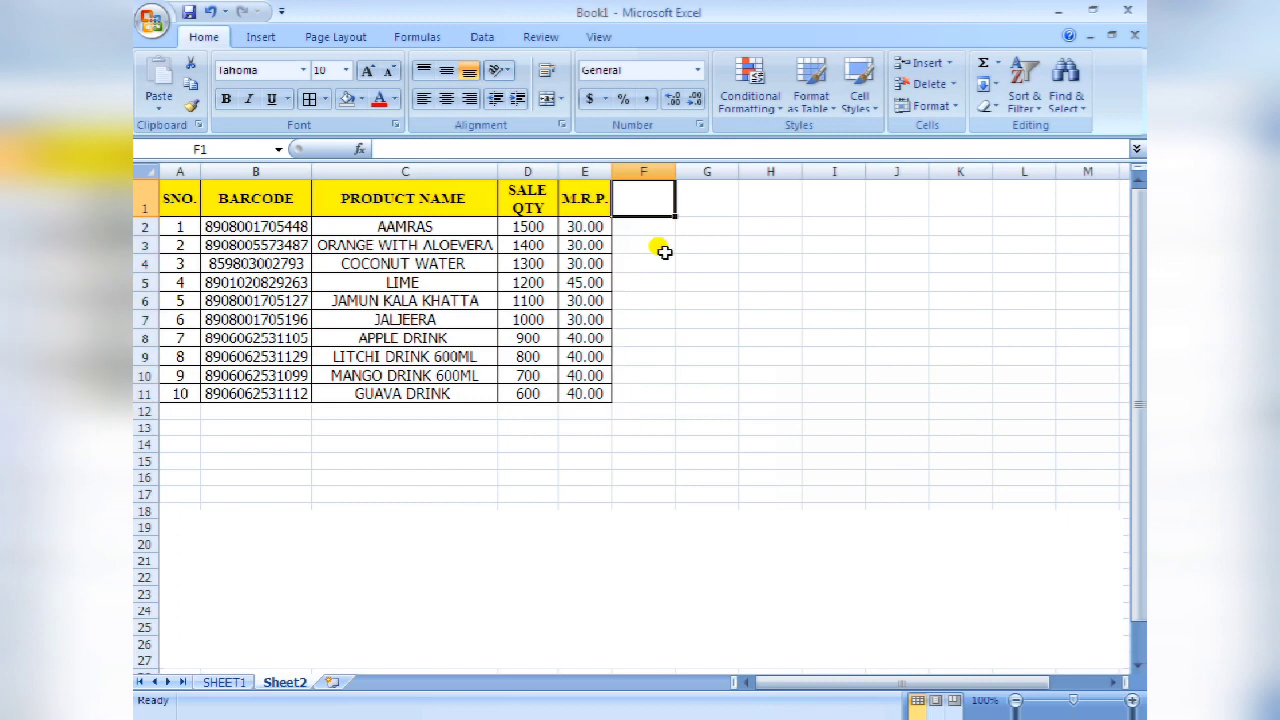
text(ITE)
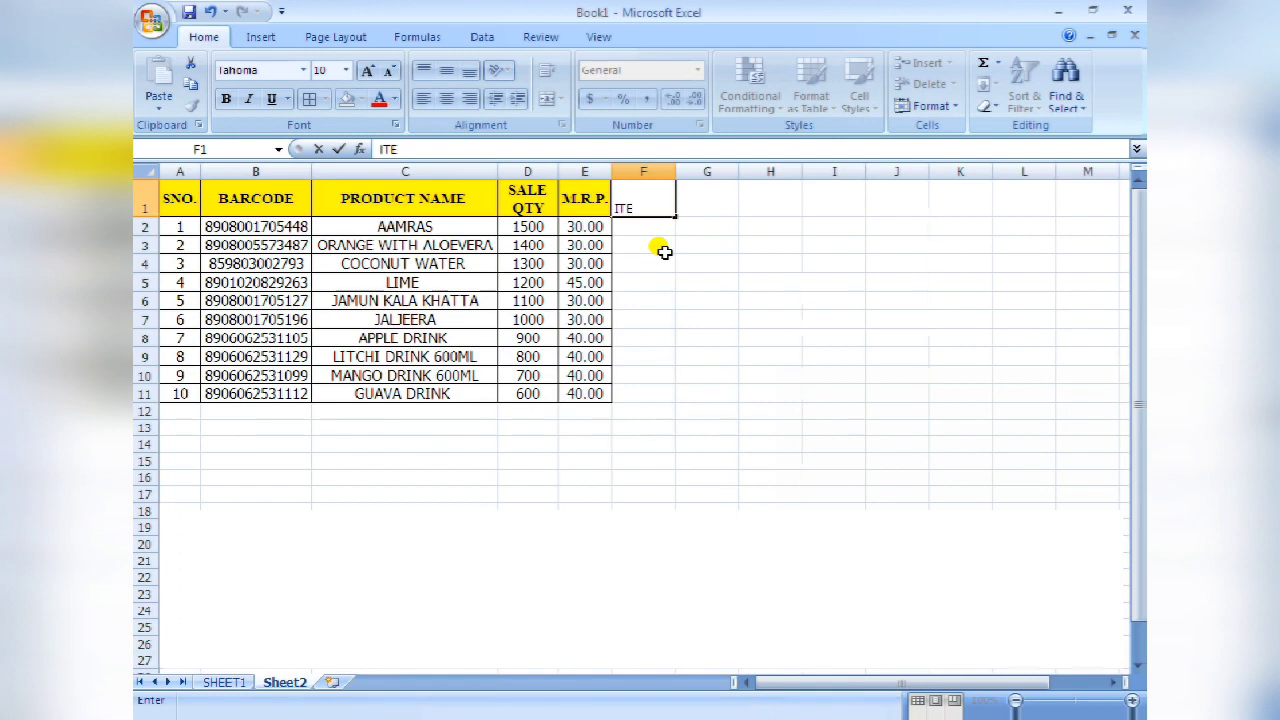
text(M NAME)
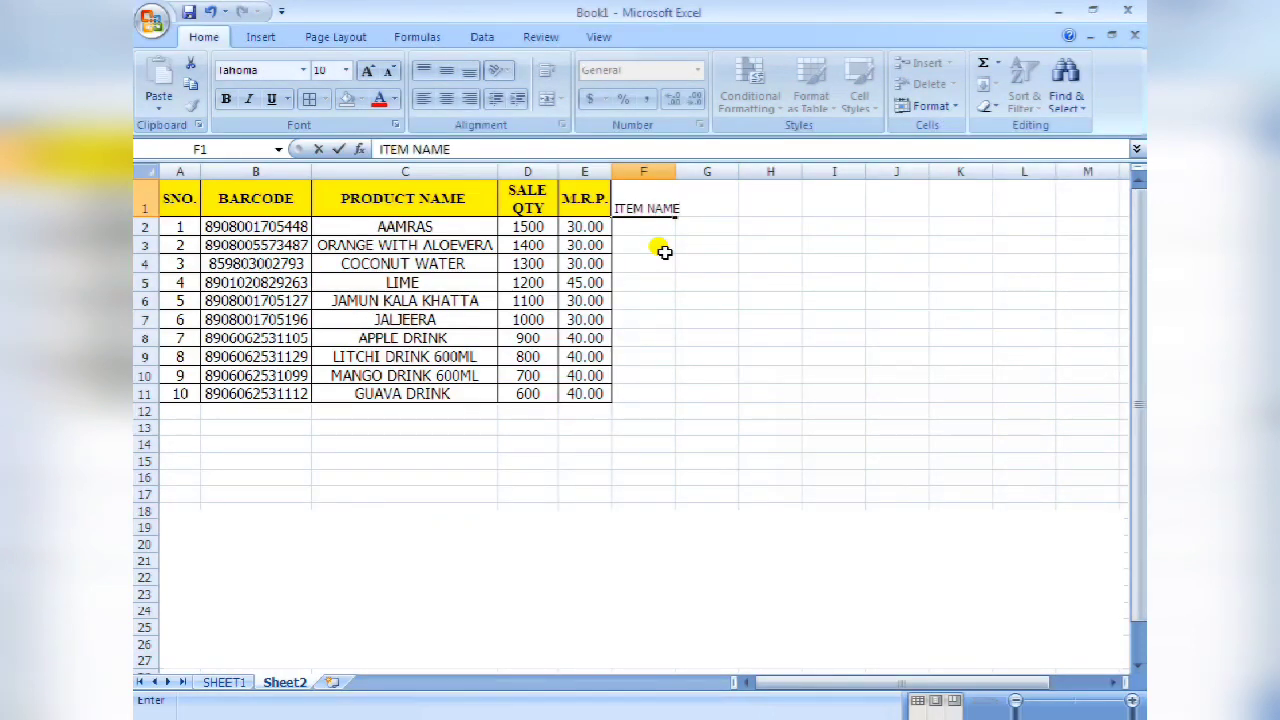
click(664, 251)
click(651, 200)
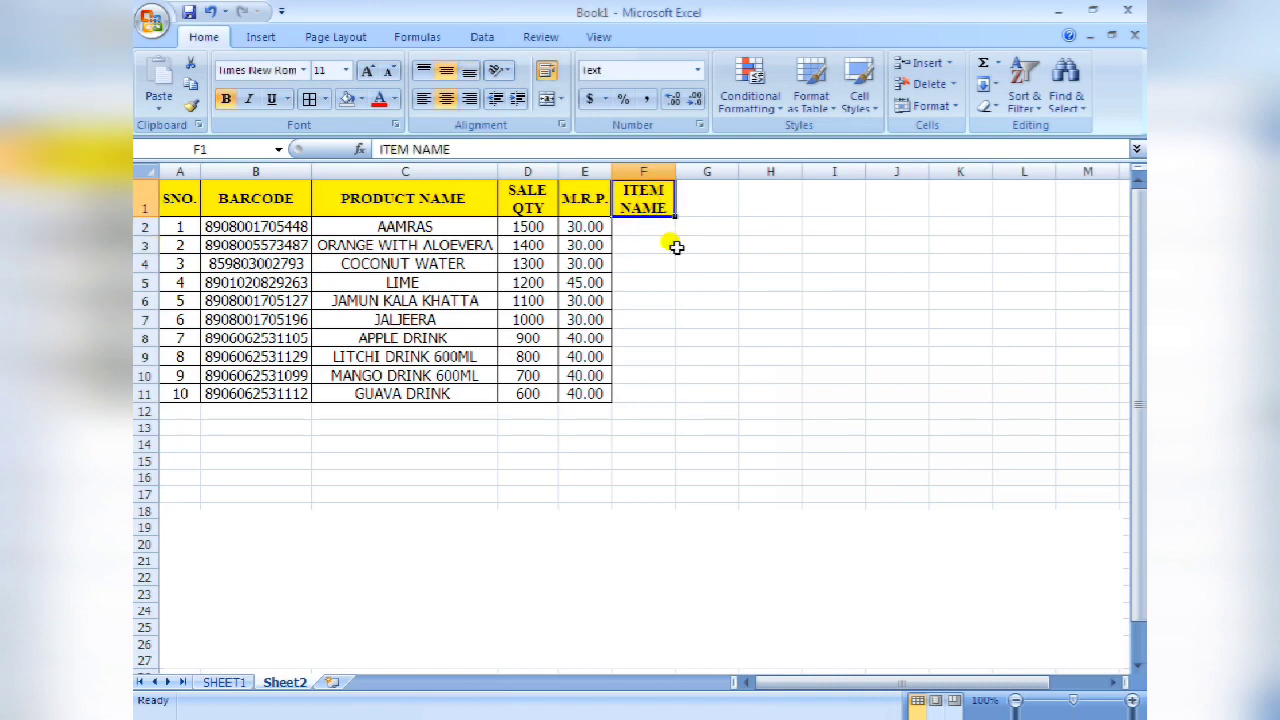
- Begin a VLOOKUP formula in F2 of Sheet2 with the barcode in B2 as the lookup value
click(657, 228)
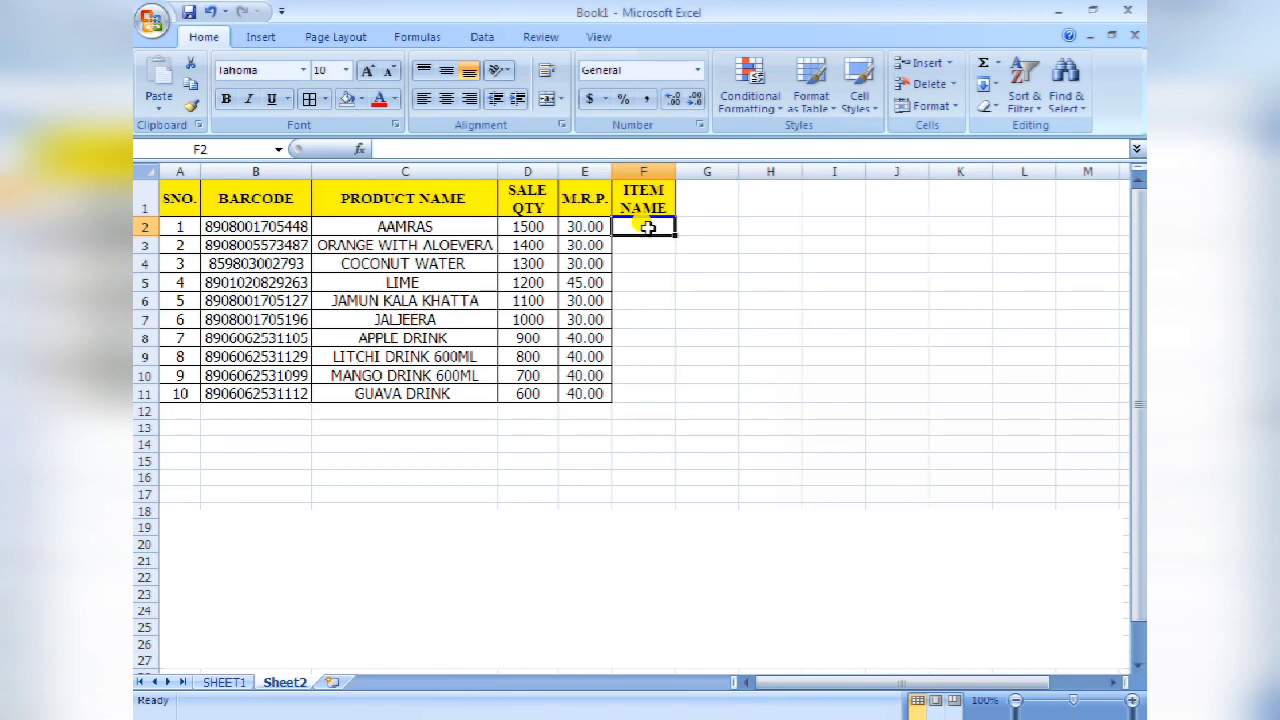
text(=)
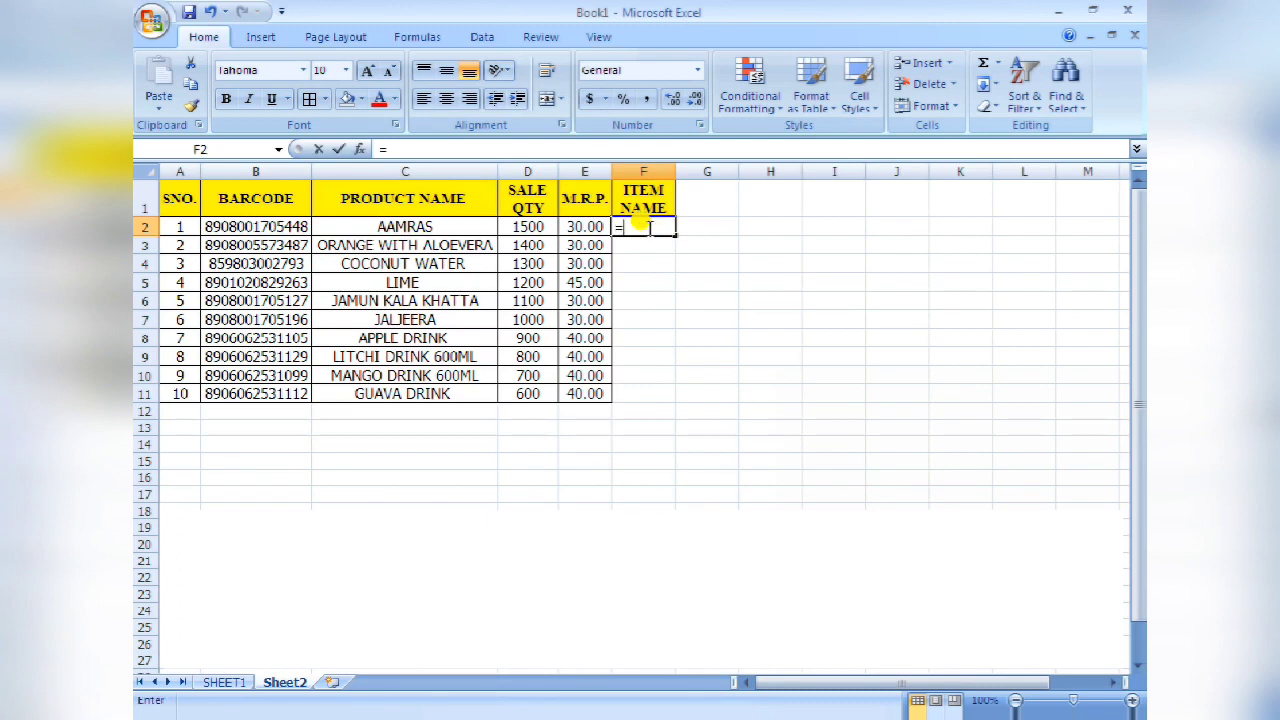
text(VL)
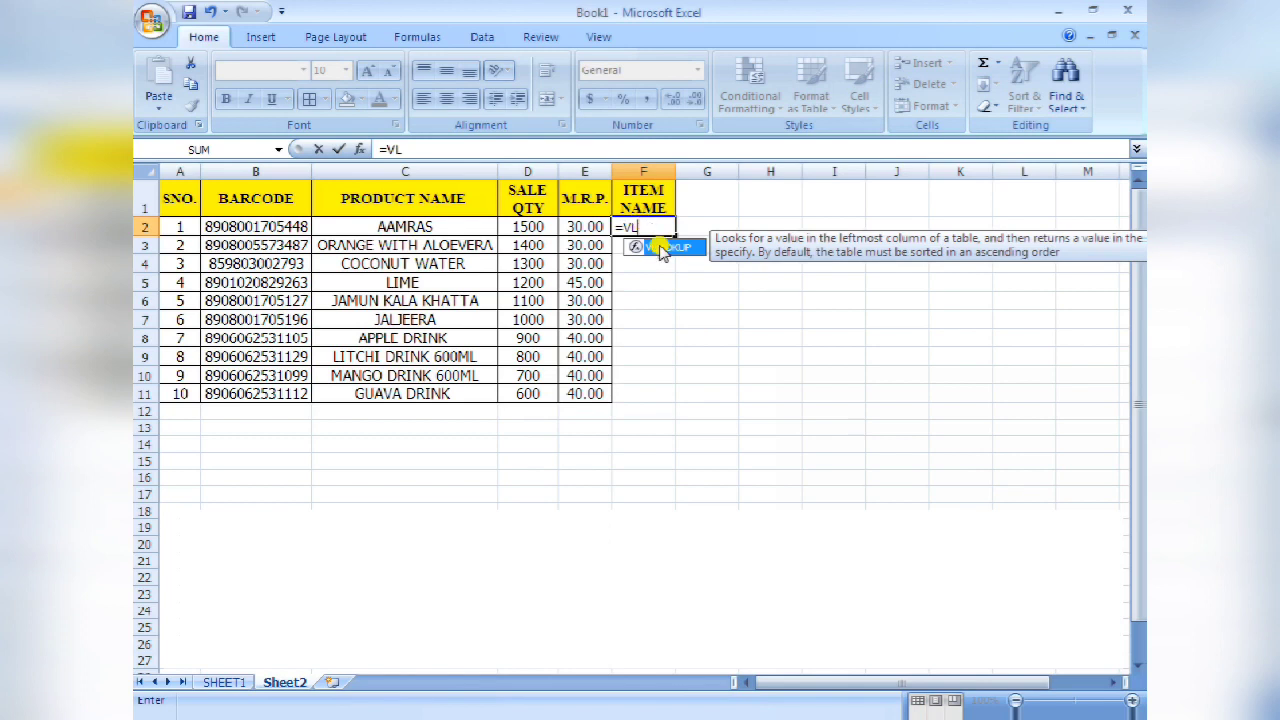
double_click(660, 248)
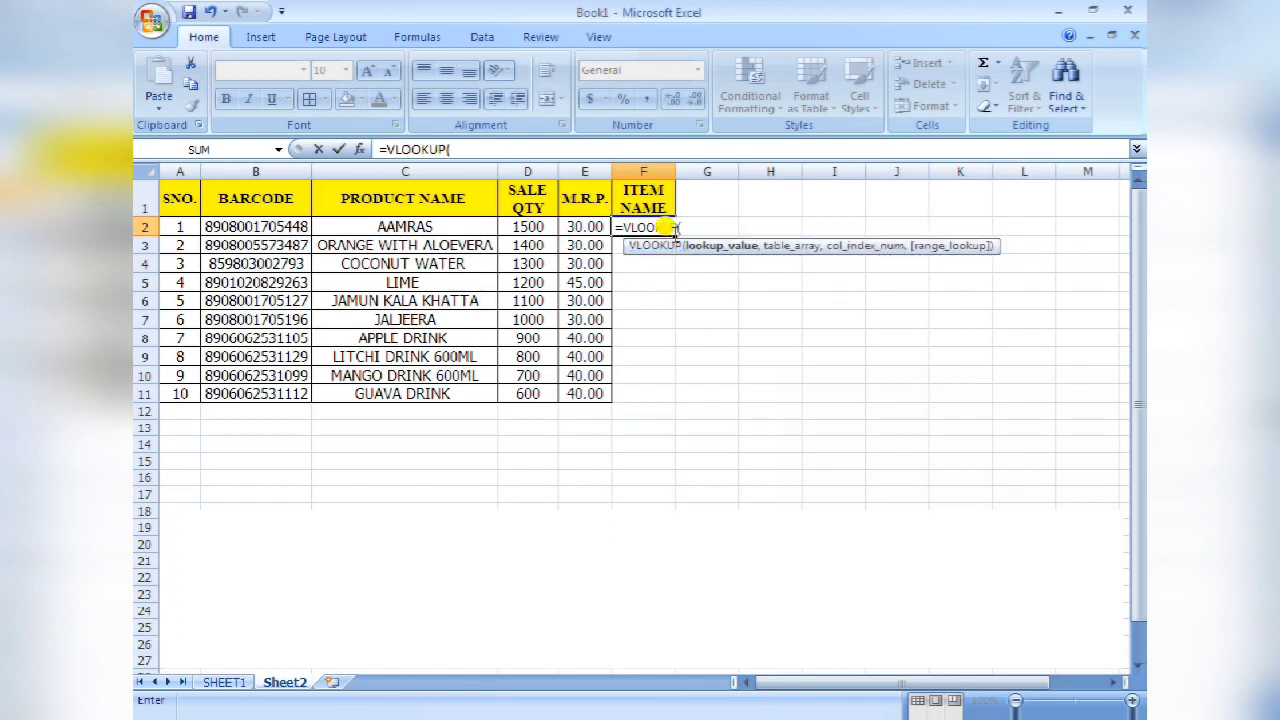
click(298, 227)
text(,)
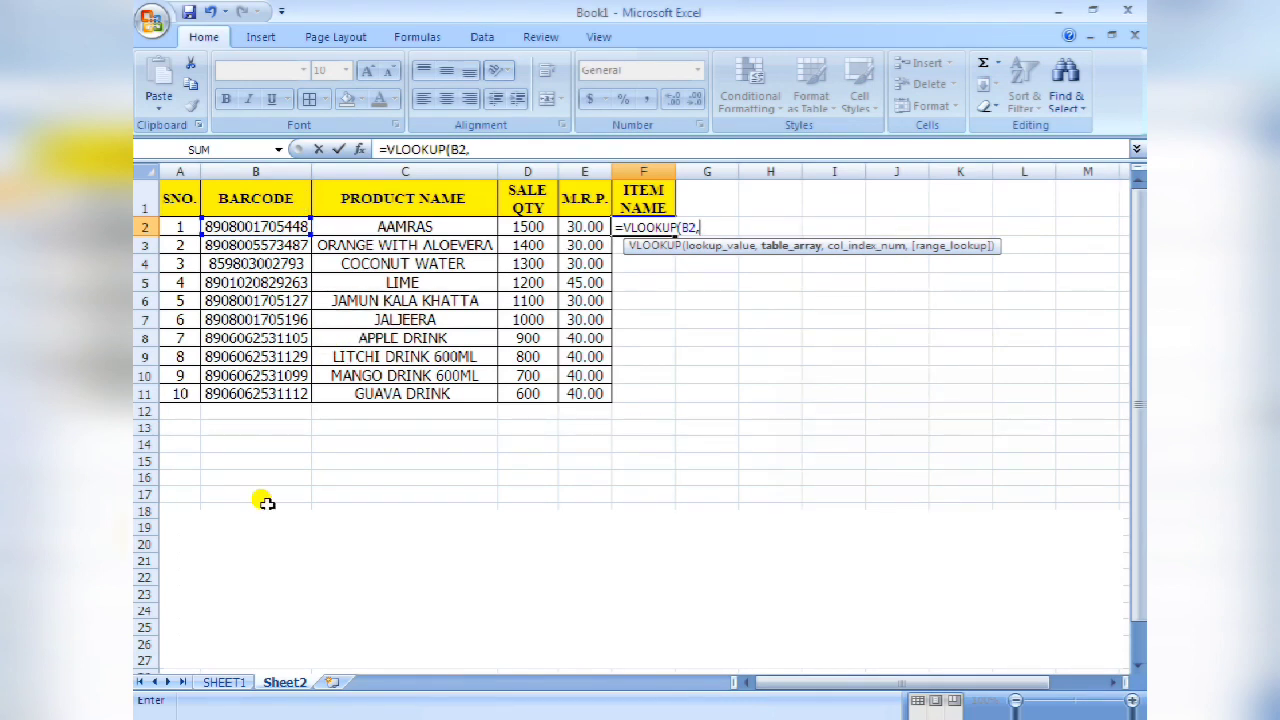
- Complete the F2 formula as =VLOOKUP(B2,SHEET1!B:C,2,0), taking columns B:C of SHEET1 as the table array
click(229, 683)
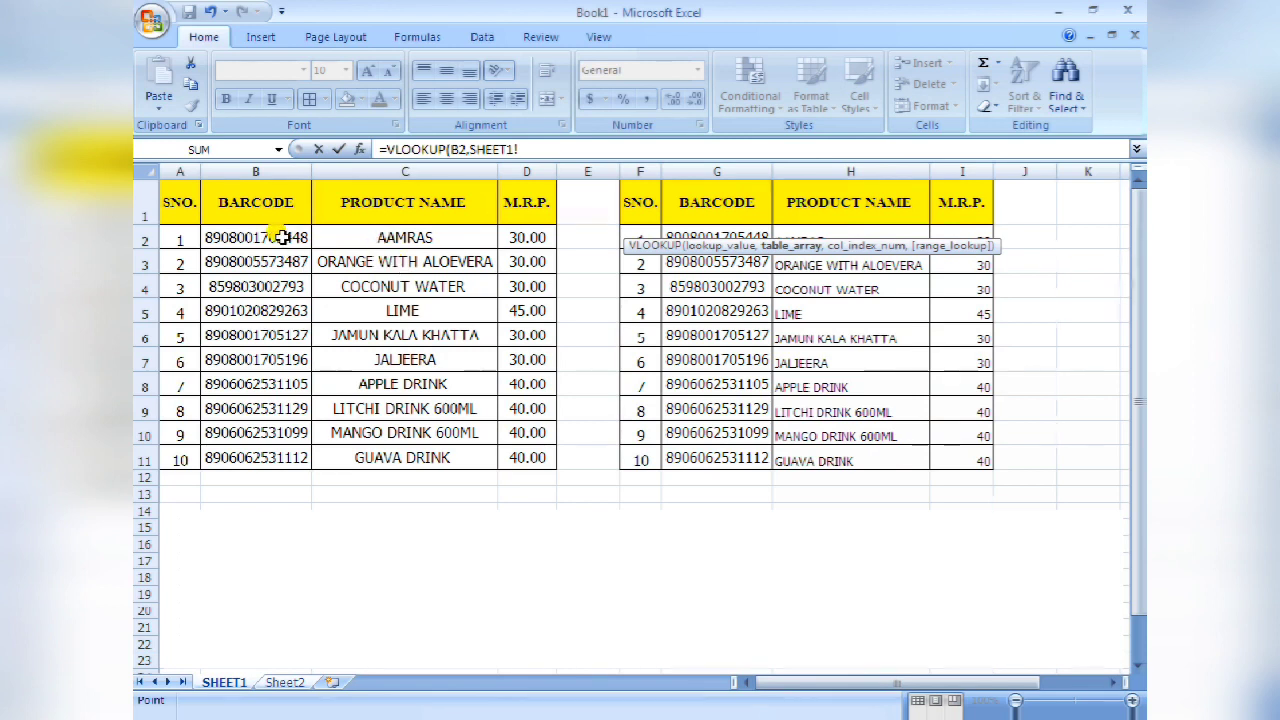
click(280, 237)
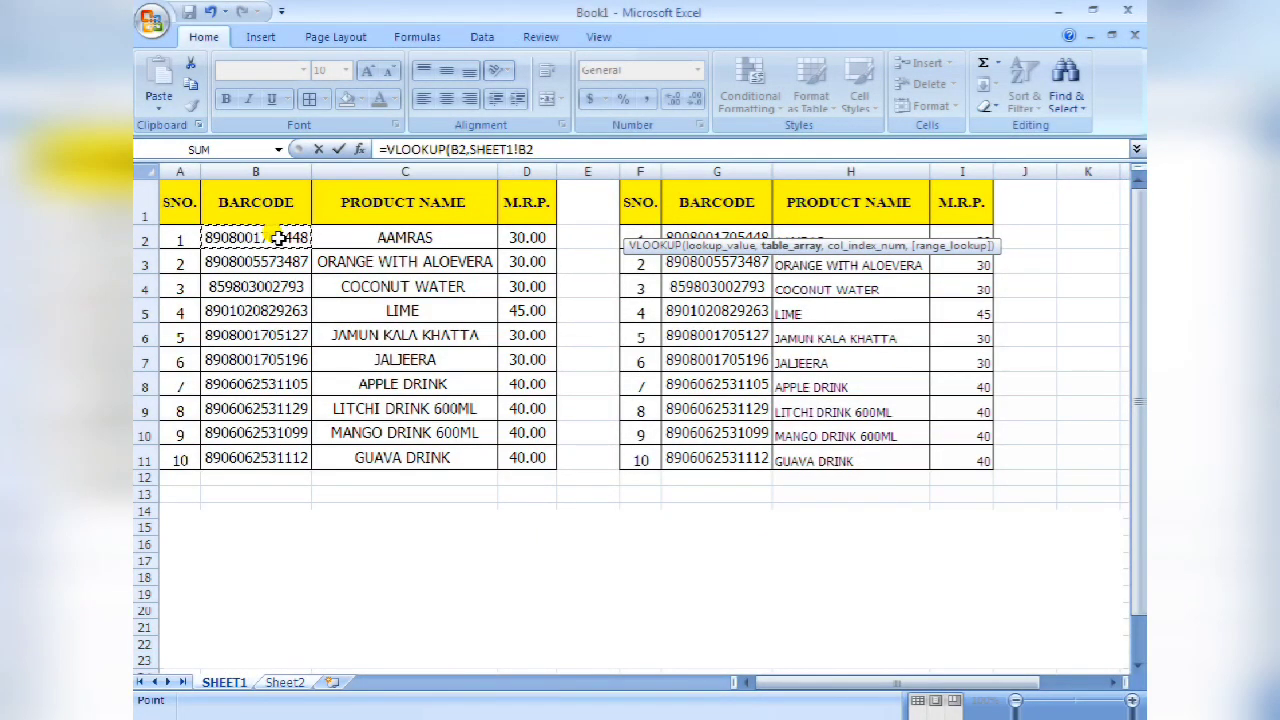
click(265, 171)
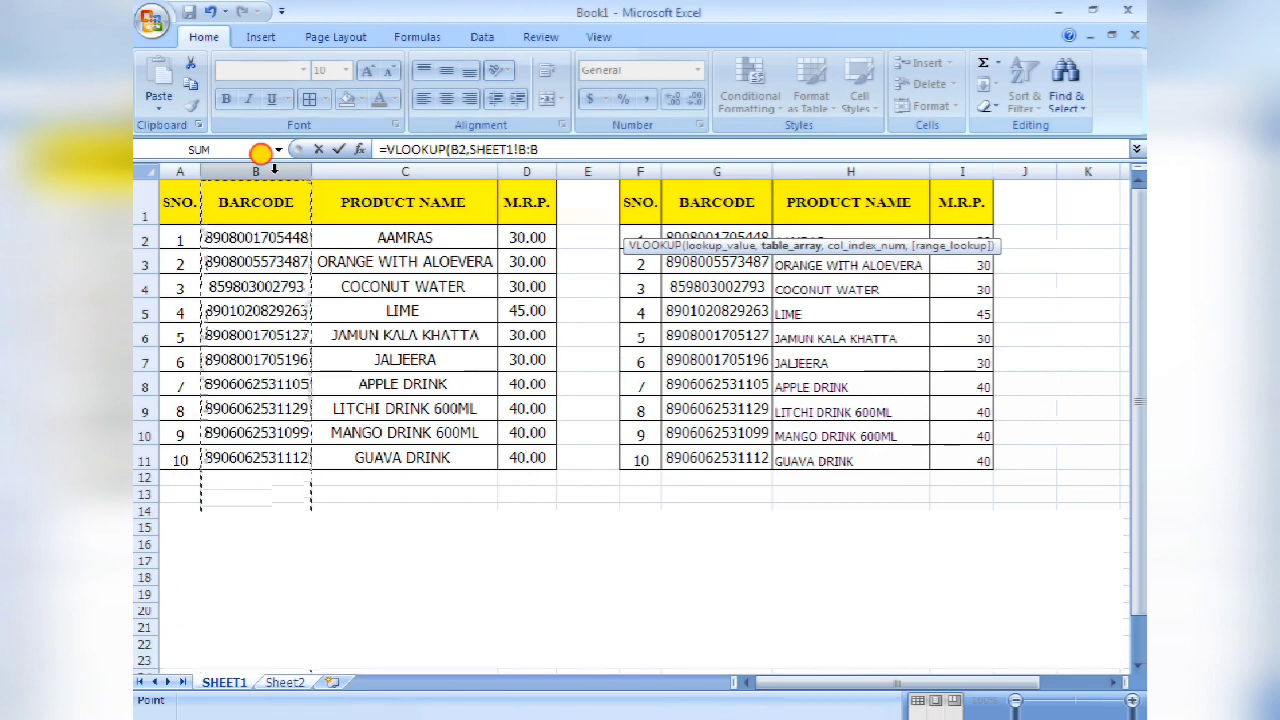
drag(274, 170, 485, 172)
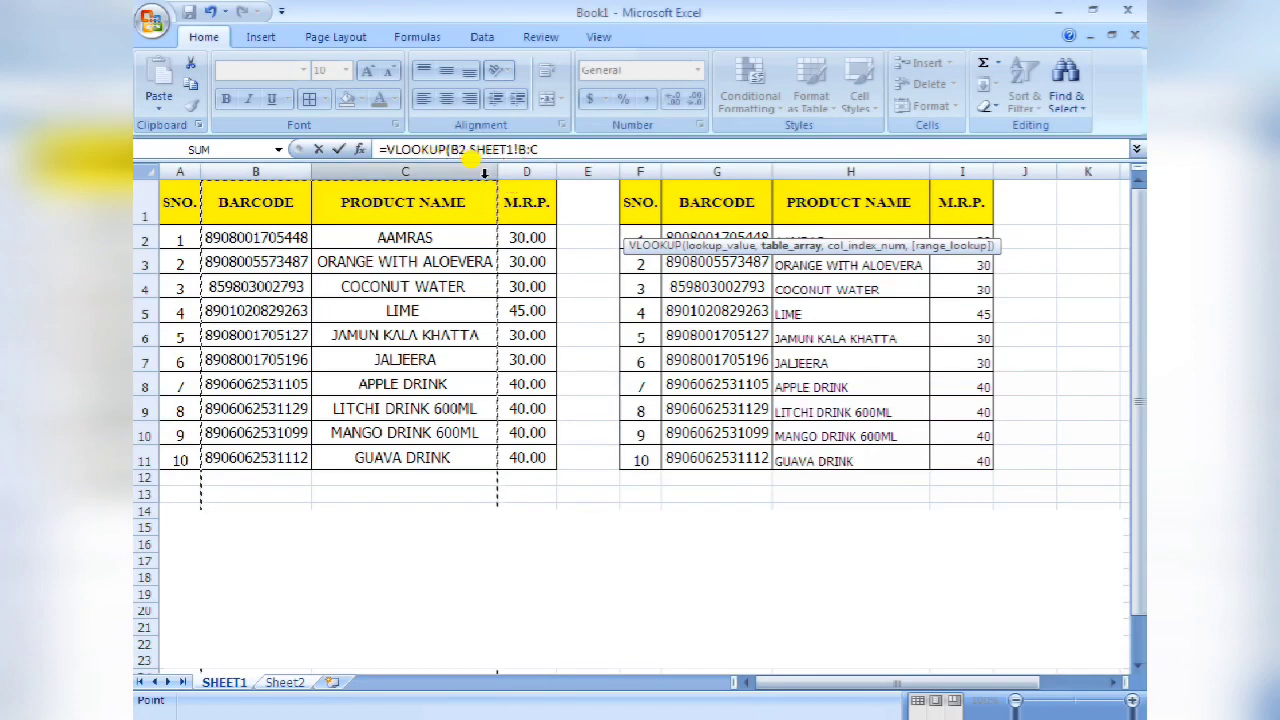
text(,)
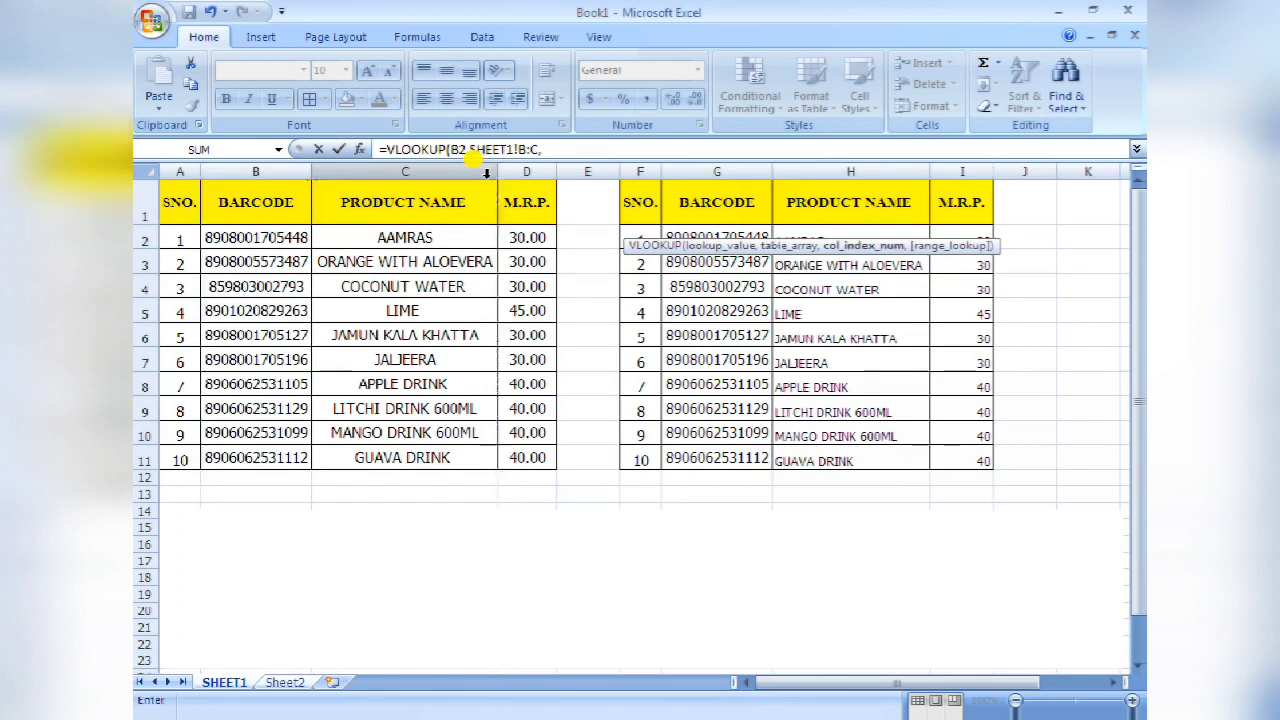
text(2,0)
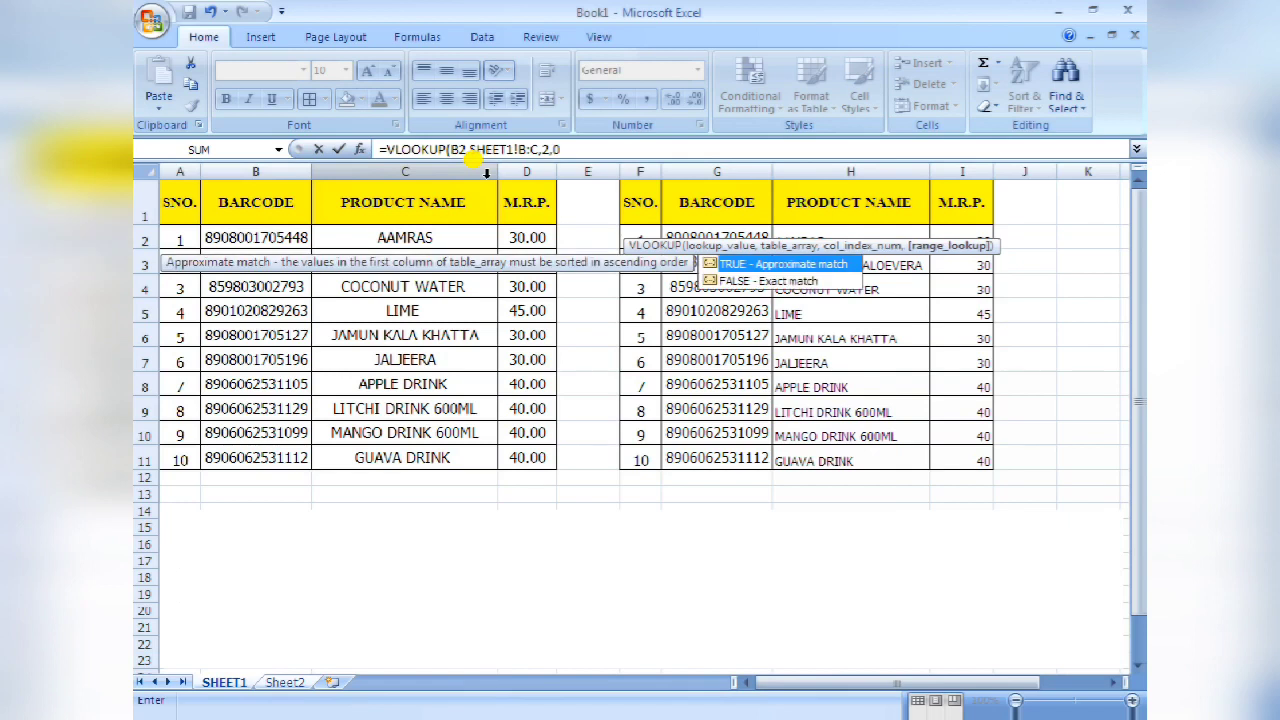
text())
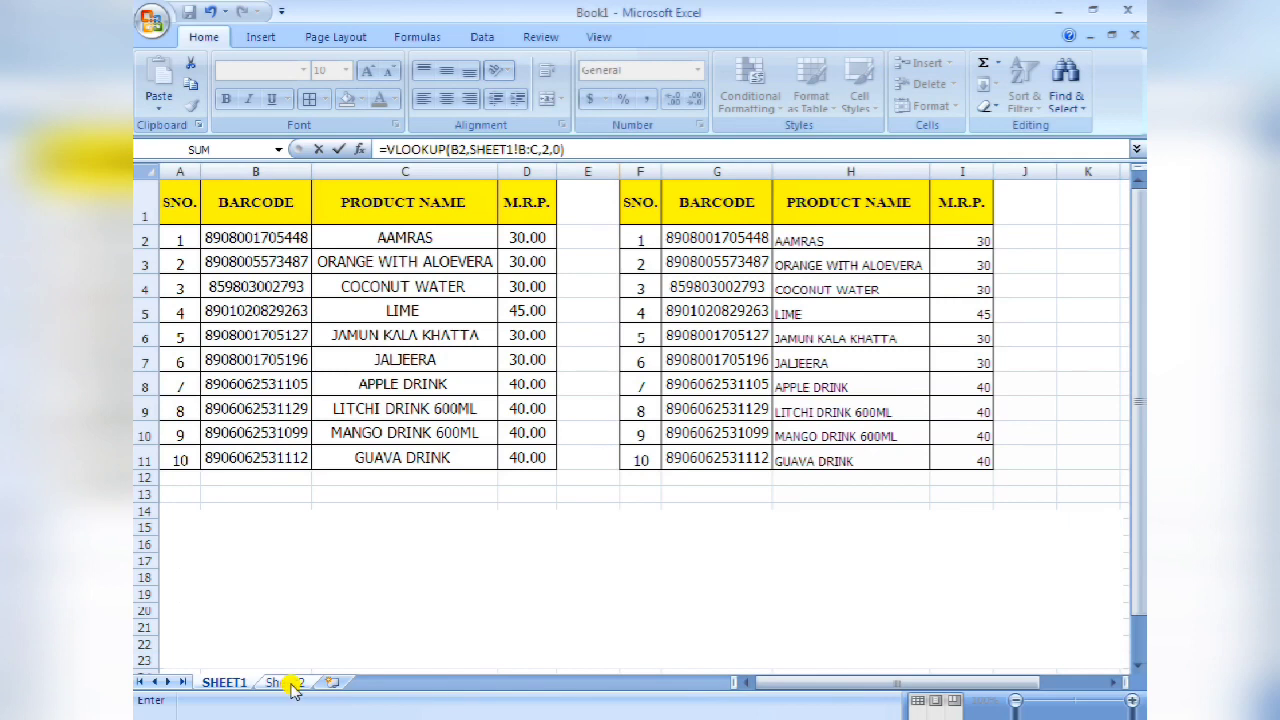
key(Return)
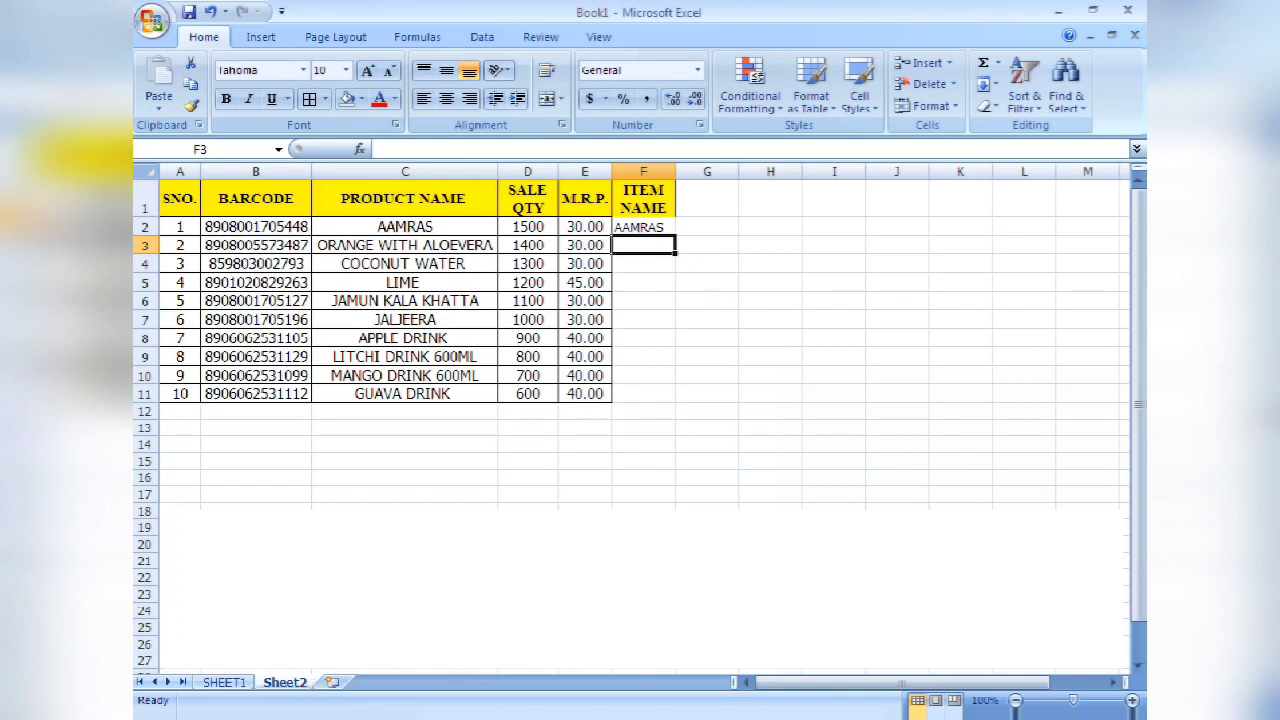
- Fill the F2 formula down through F11 and autofit the width of column F
click(655, 226)
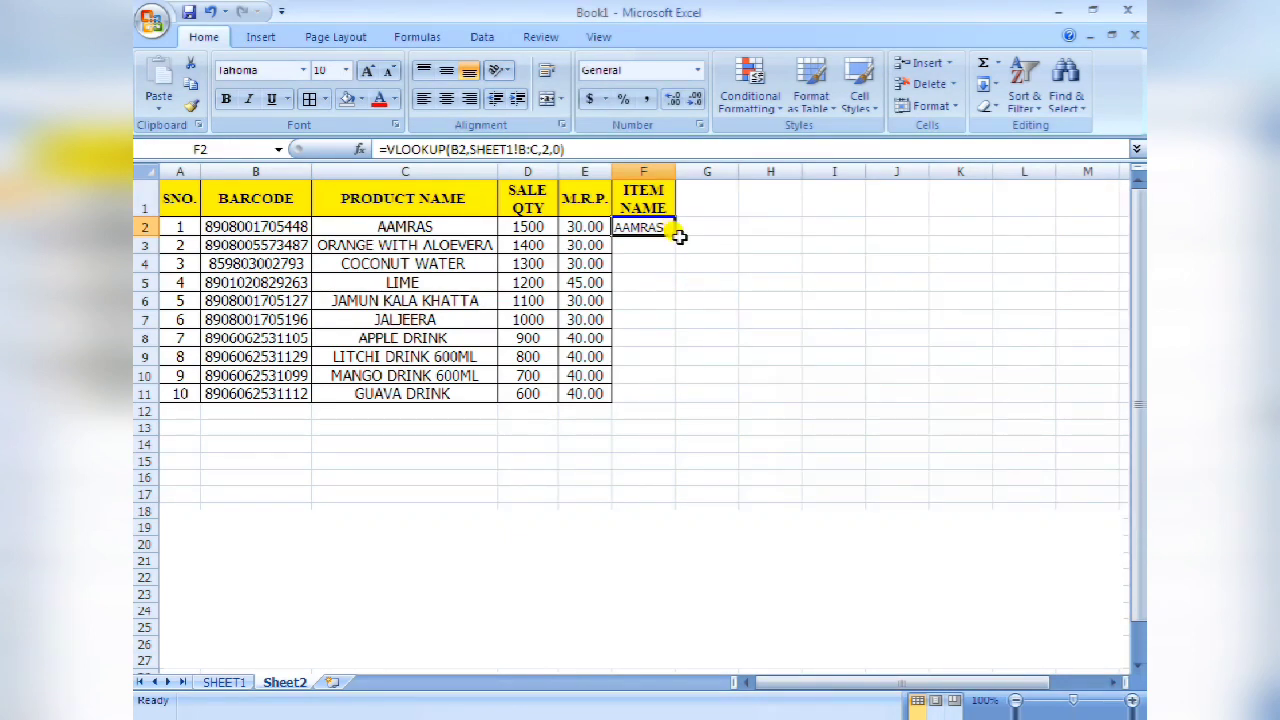
drag(675, 233, 657, 394)
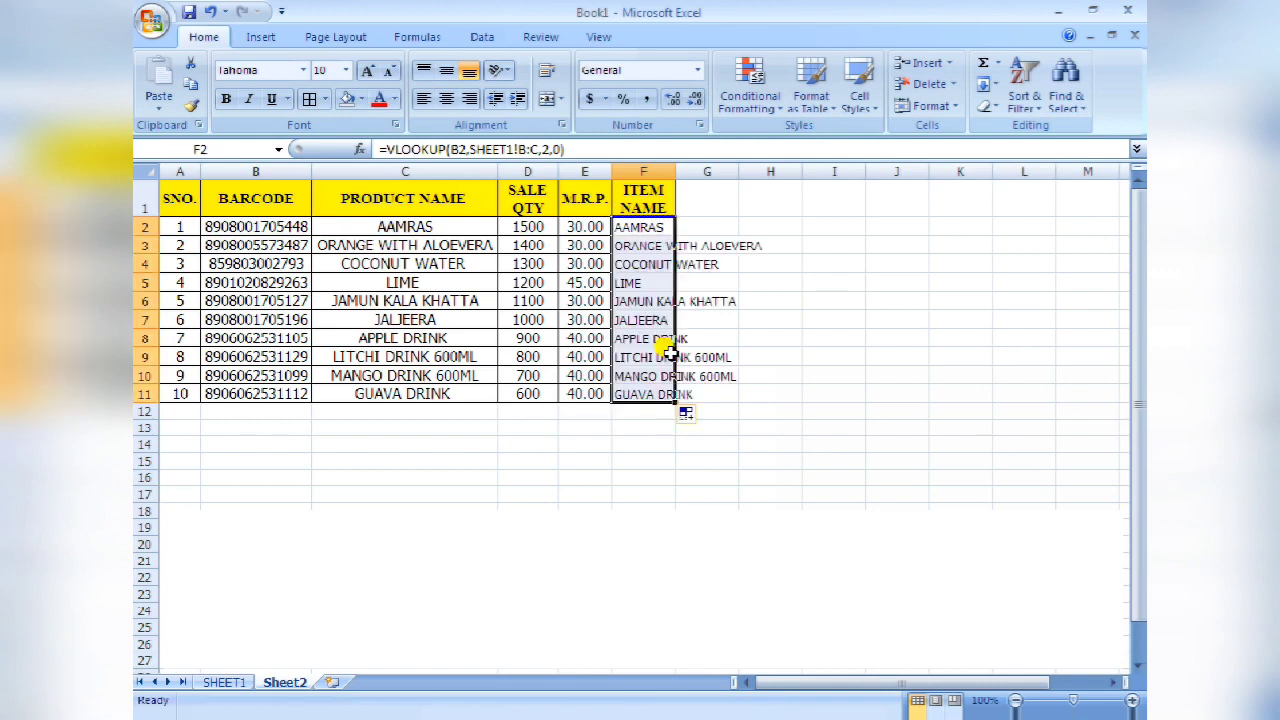
click(760, 309)
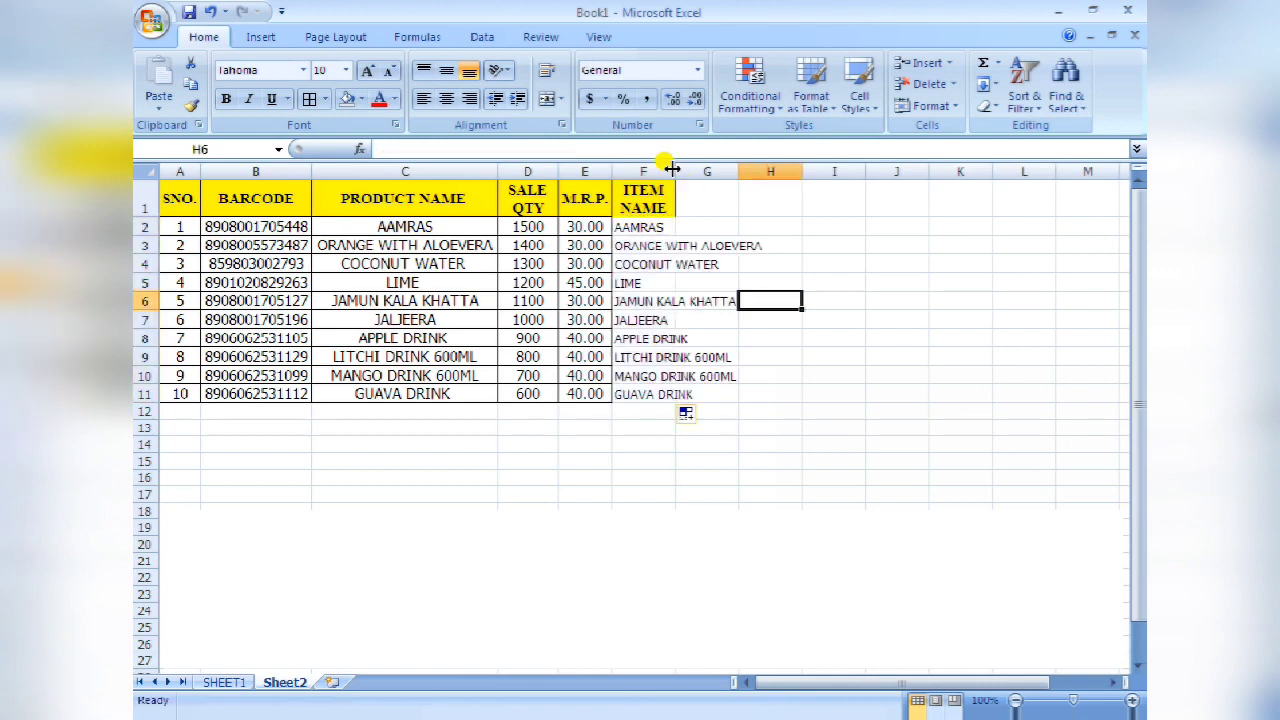
double_click(673, 170)
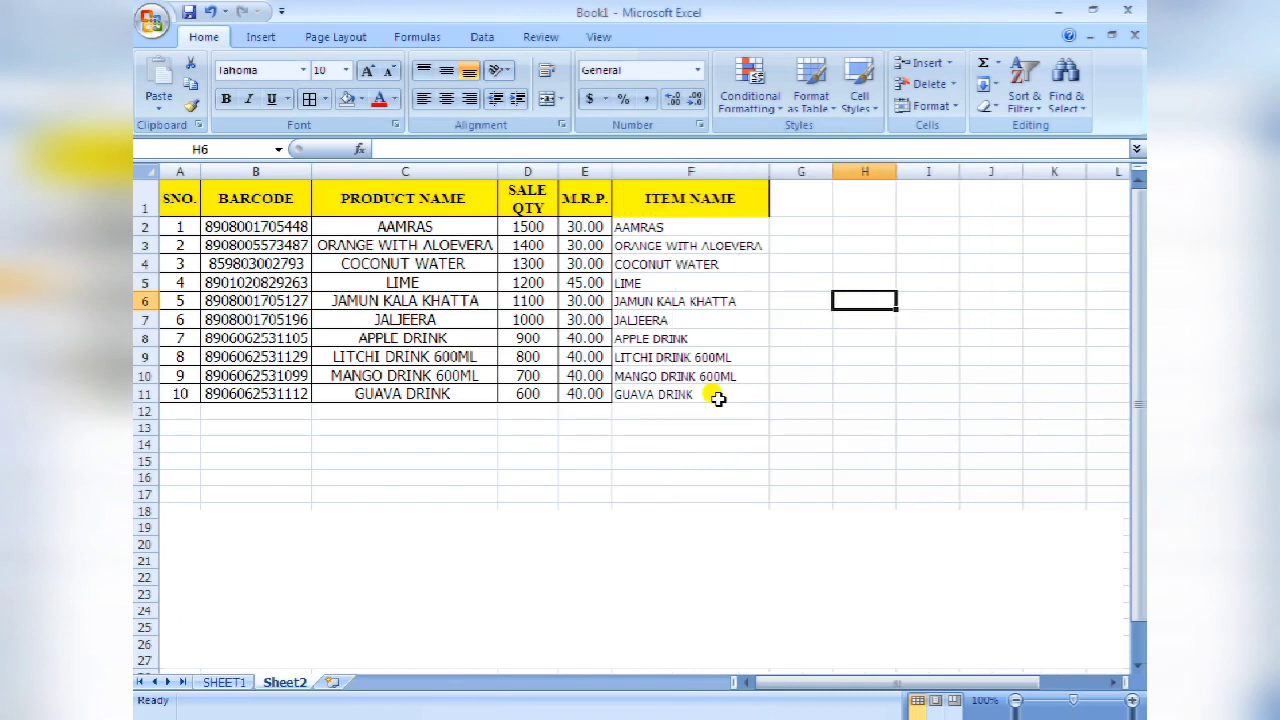
- Apply all borders to the ITEM NAME column, cells F1 to F11
drag(733, 202, 702, 392)
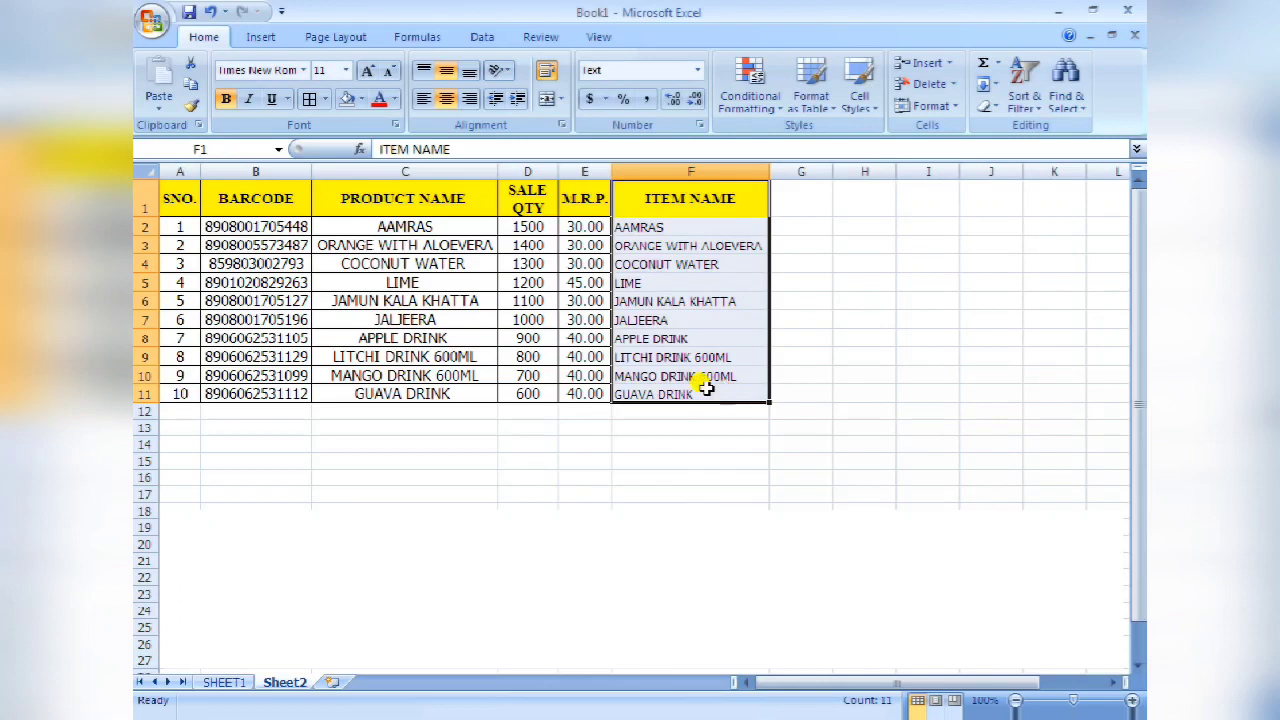
click(360, 100)
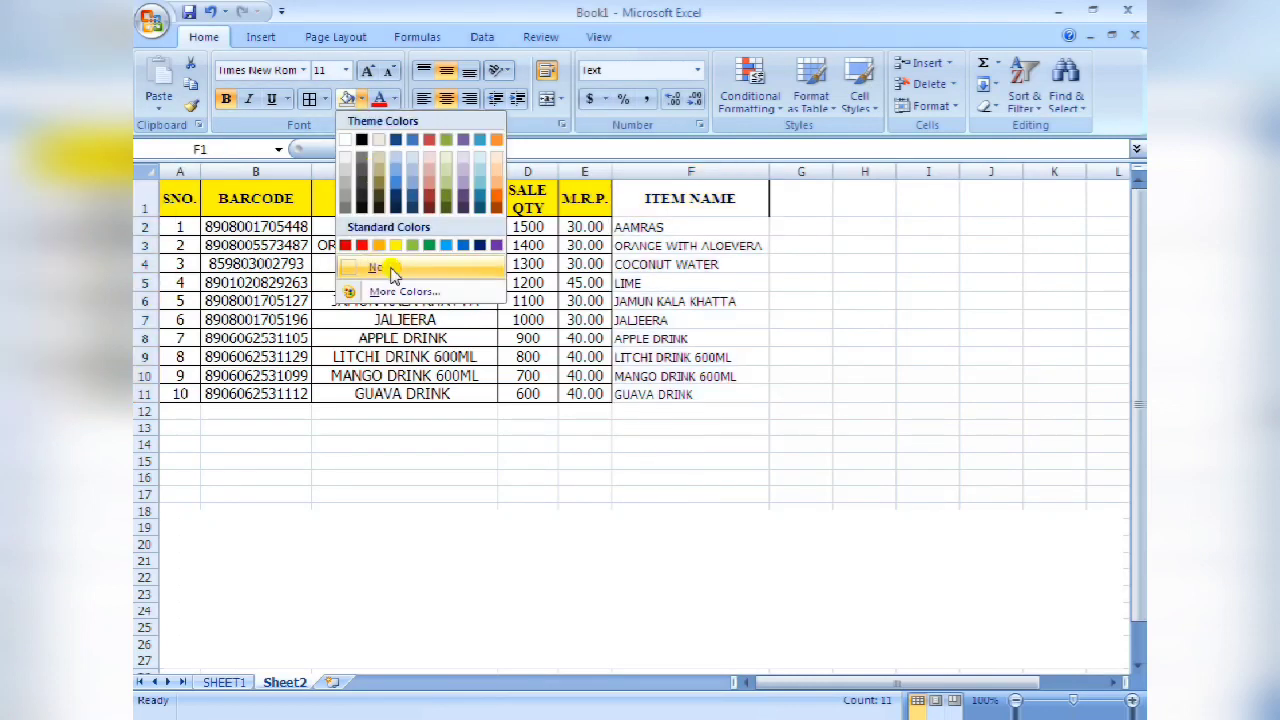
click(406, 9)
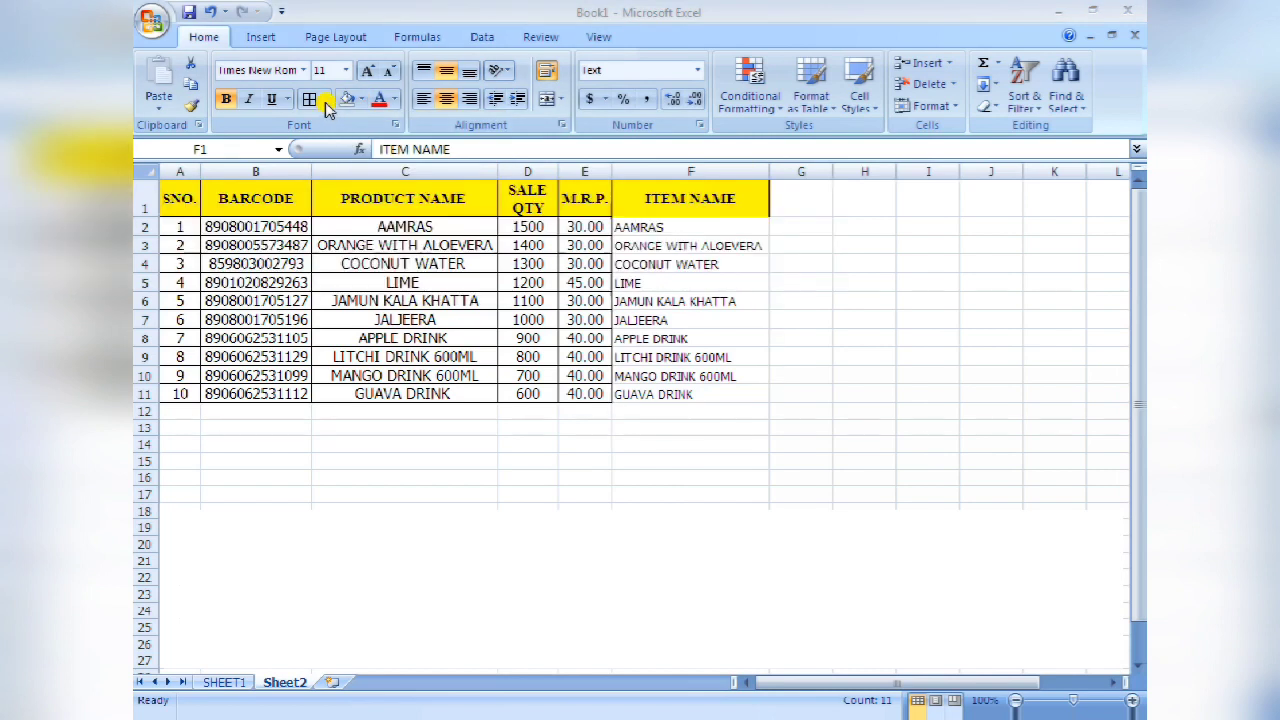
key(ctrl+shift+Down)
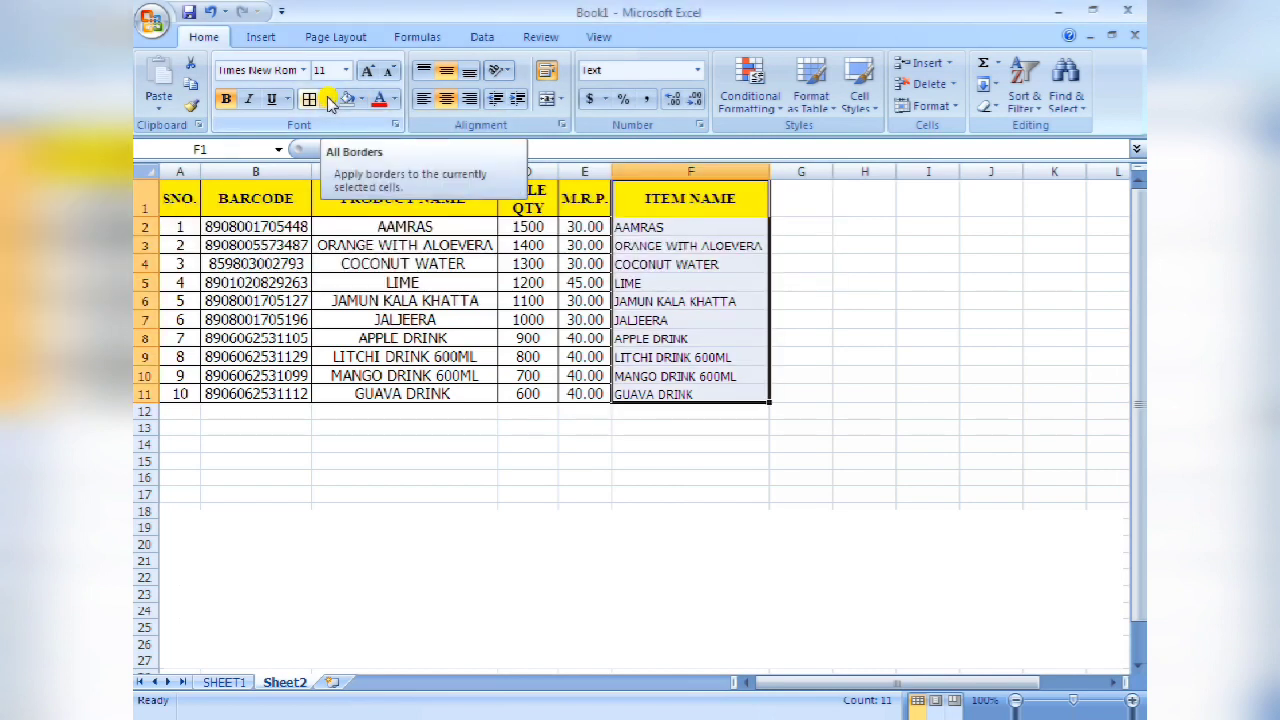
click(330, 106)
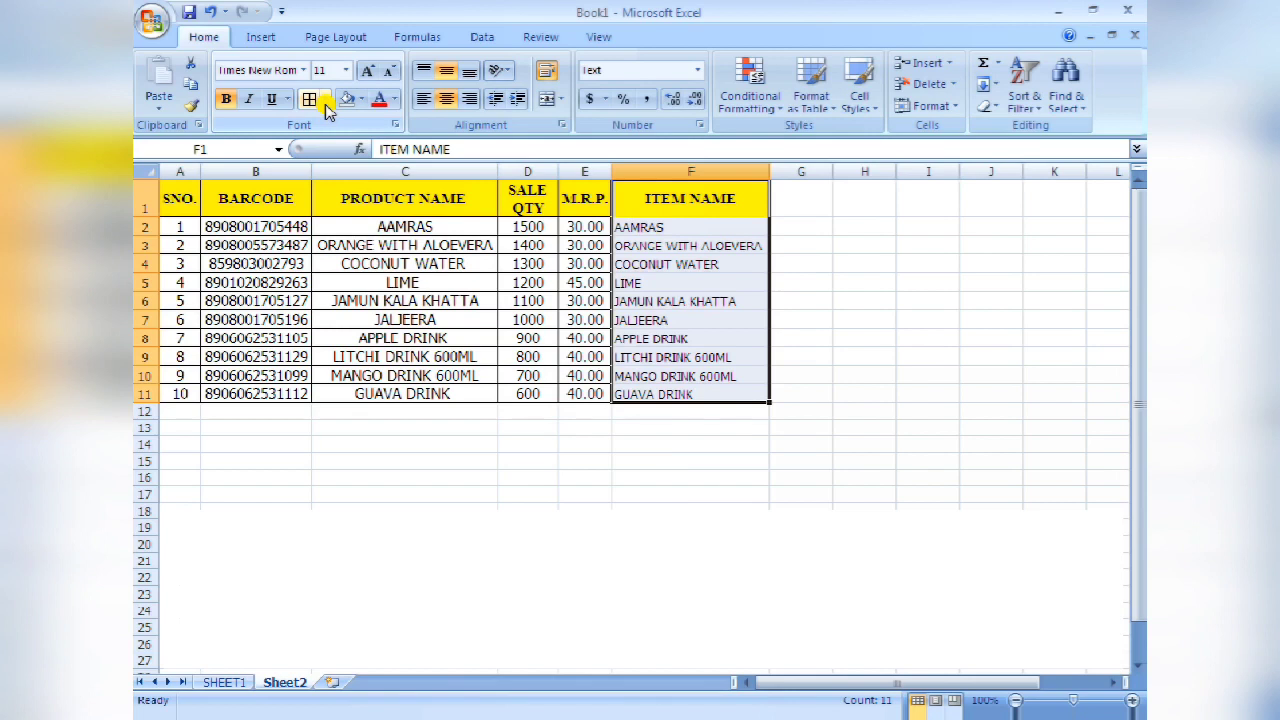
click(326, 102)
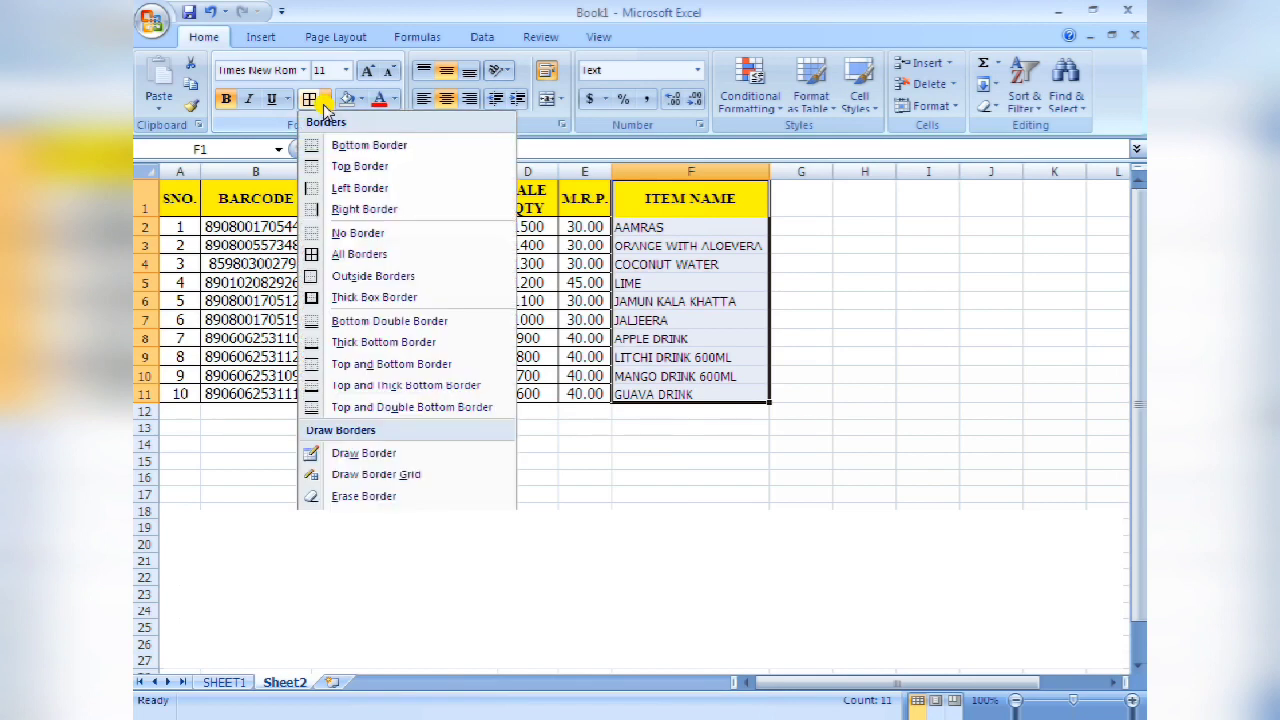
click(346, 252)
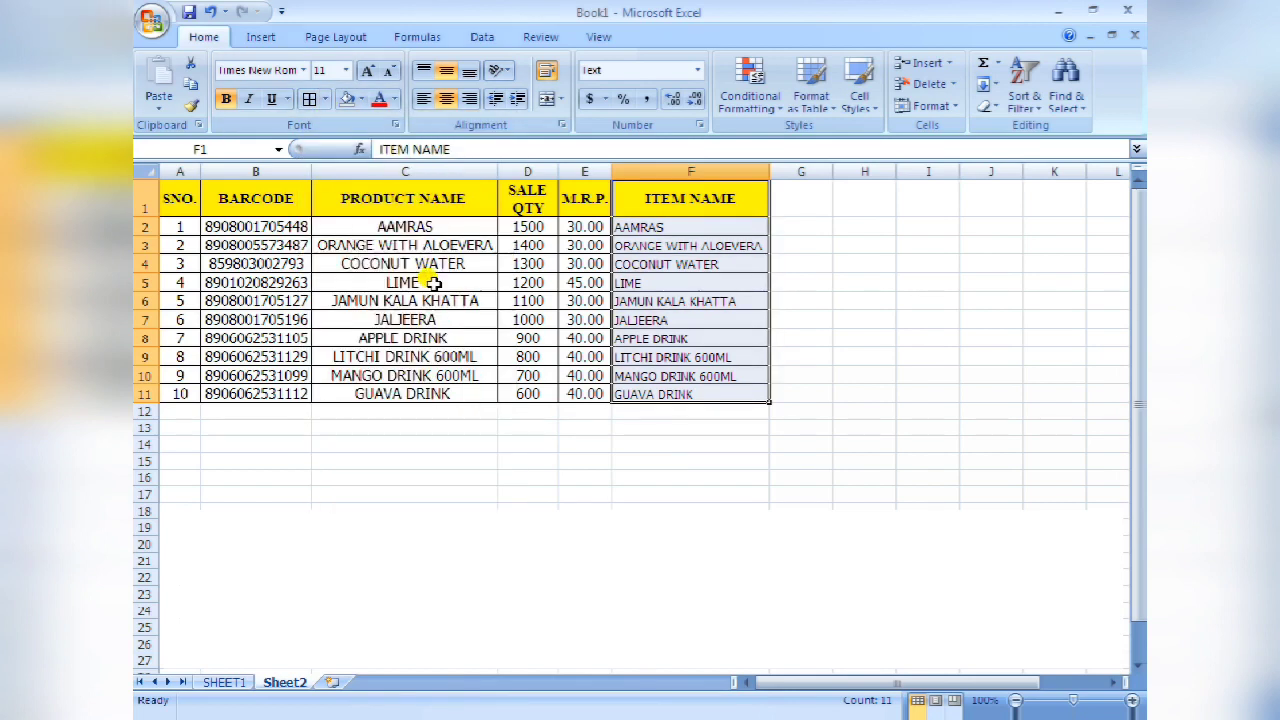
click(682, 264)
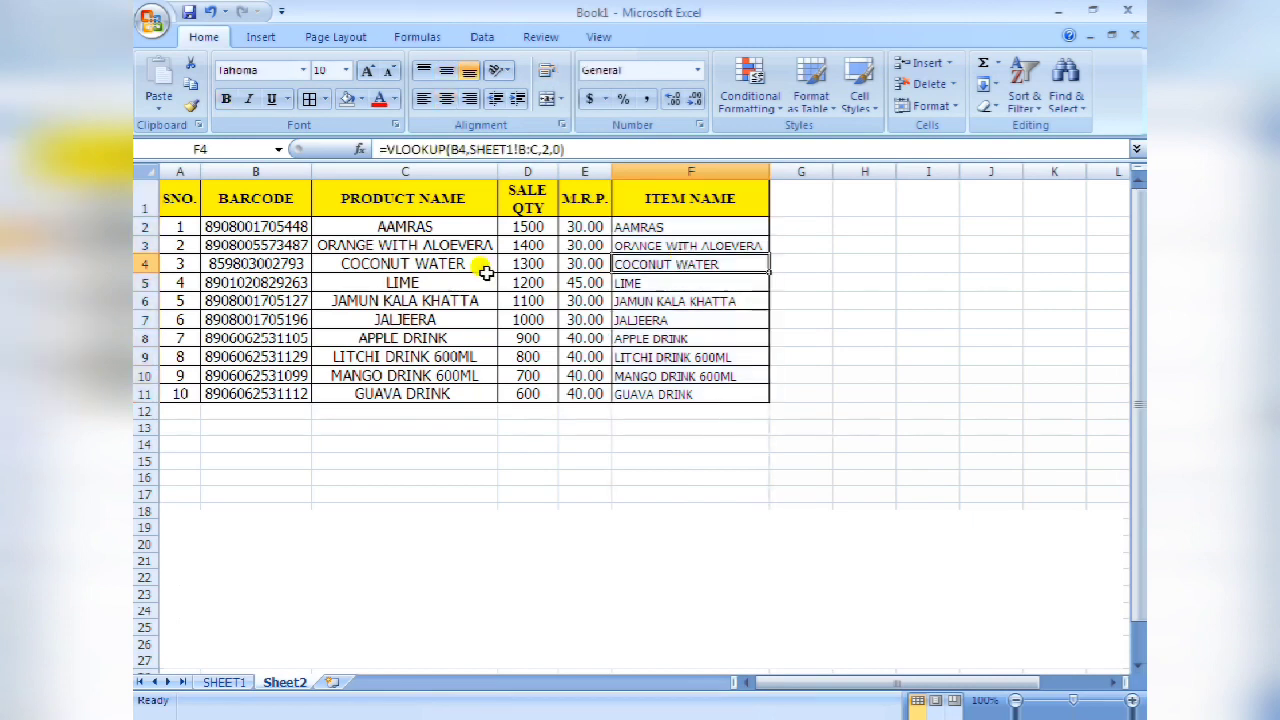
- Copy the formatting of C2 onto F2:F11 and autofit column F to the reformatted names
click(392, 228)
click(193, 110)
drag(673, 228, 745, 392)
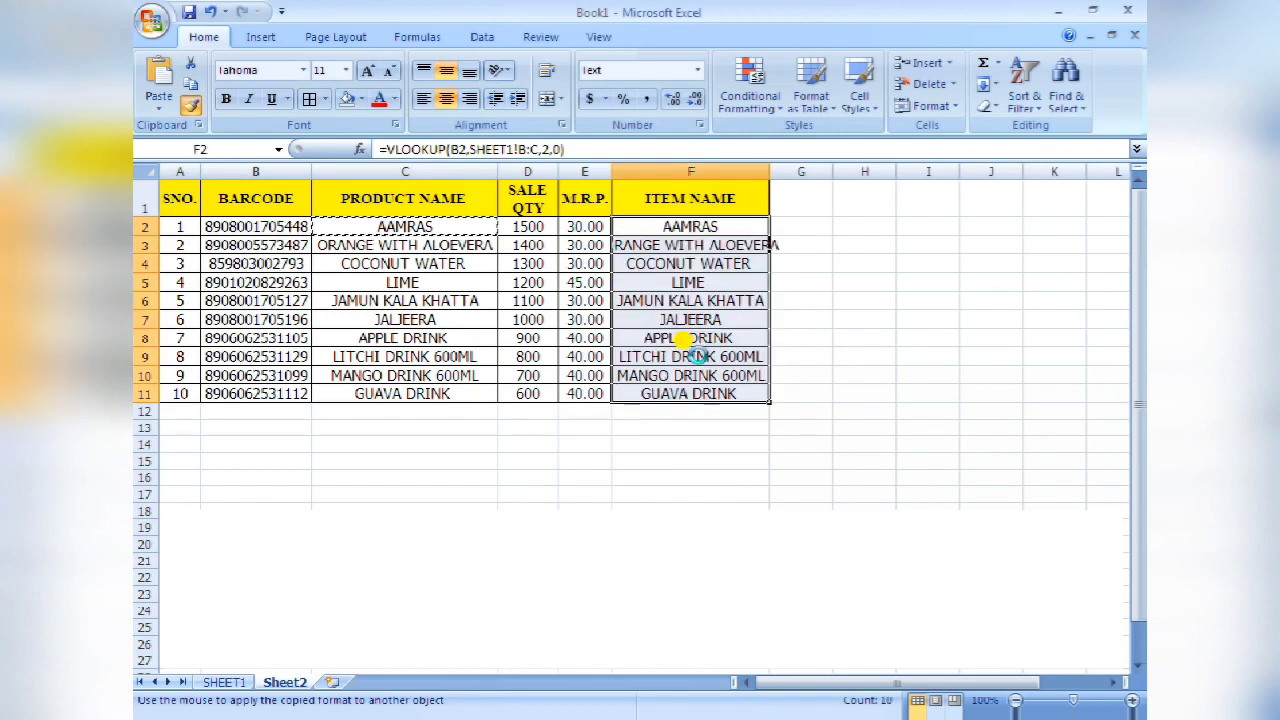
double_click(769, 171)
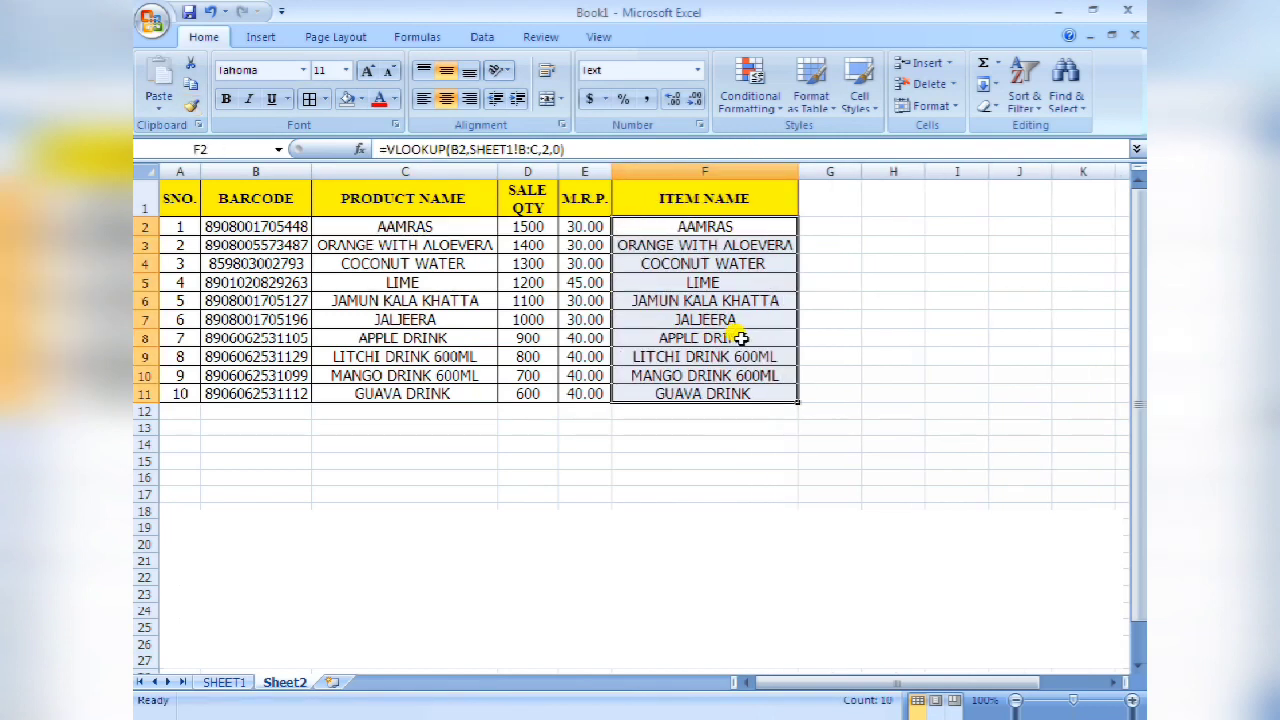
- Check the formulas in the ITEM NAME column and compare the retrieved names with the PRODUCT NAME column
click(652, 322)
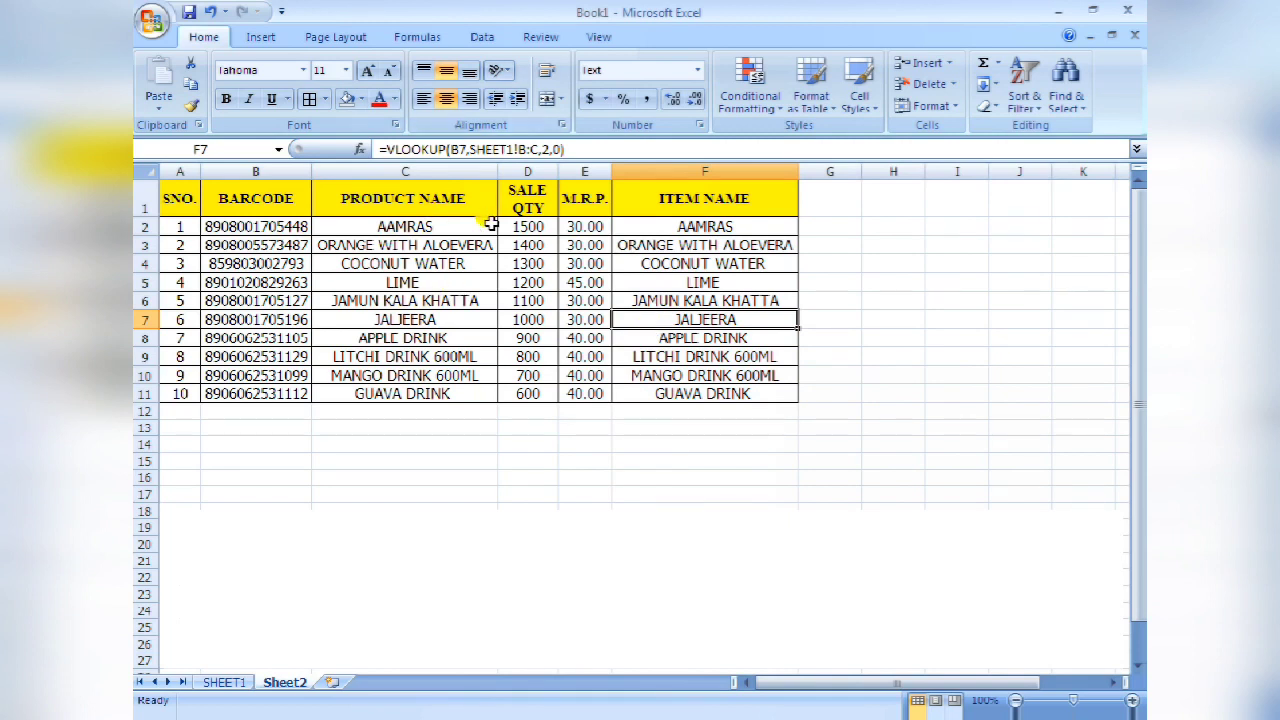
click(663, 198)
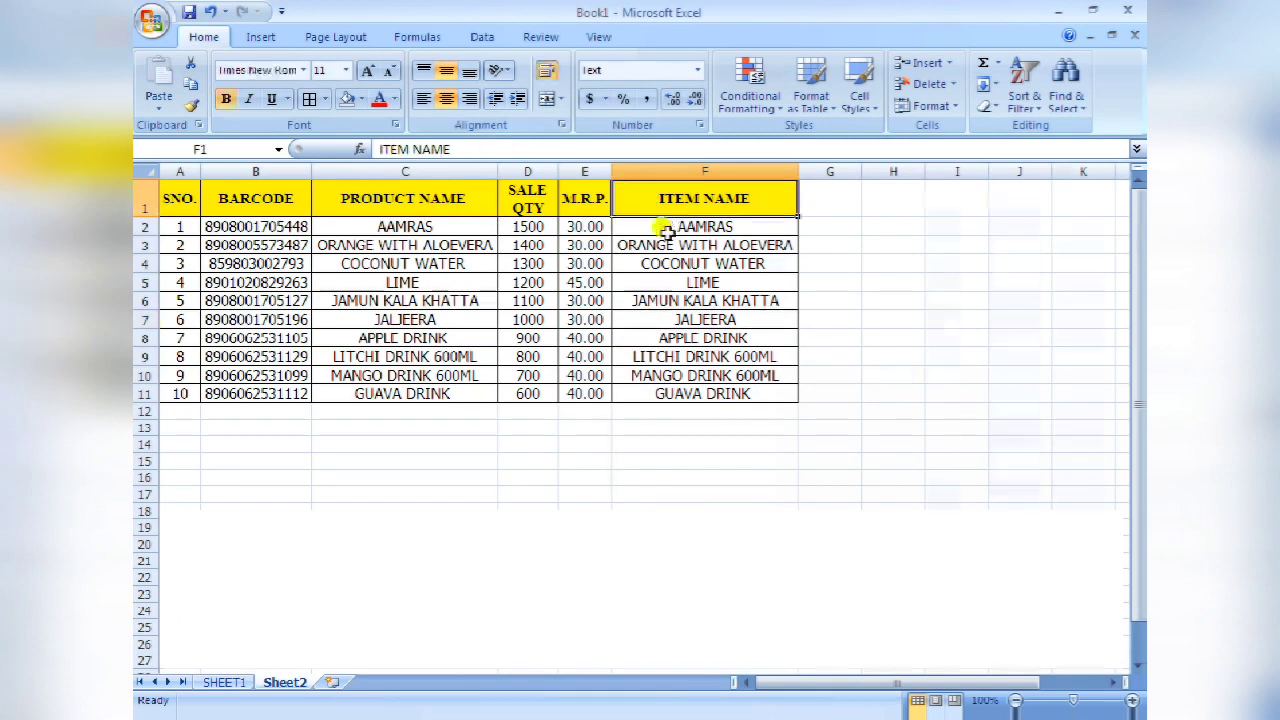
click(665, 245)
click(670, 262)
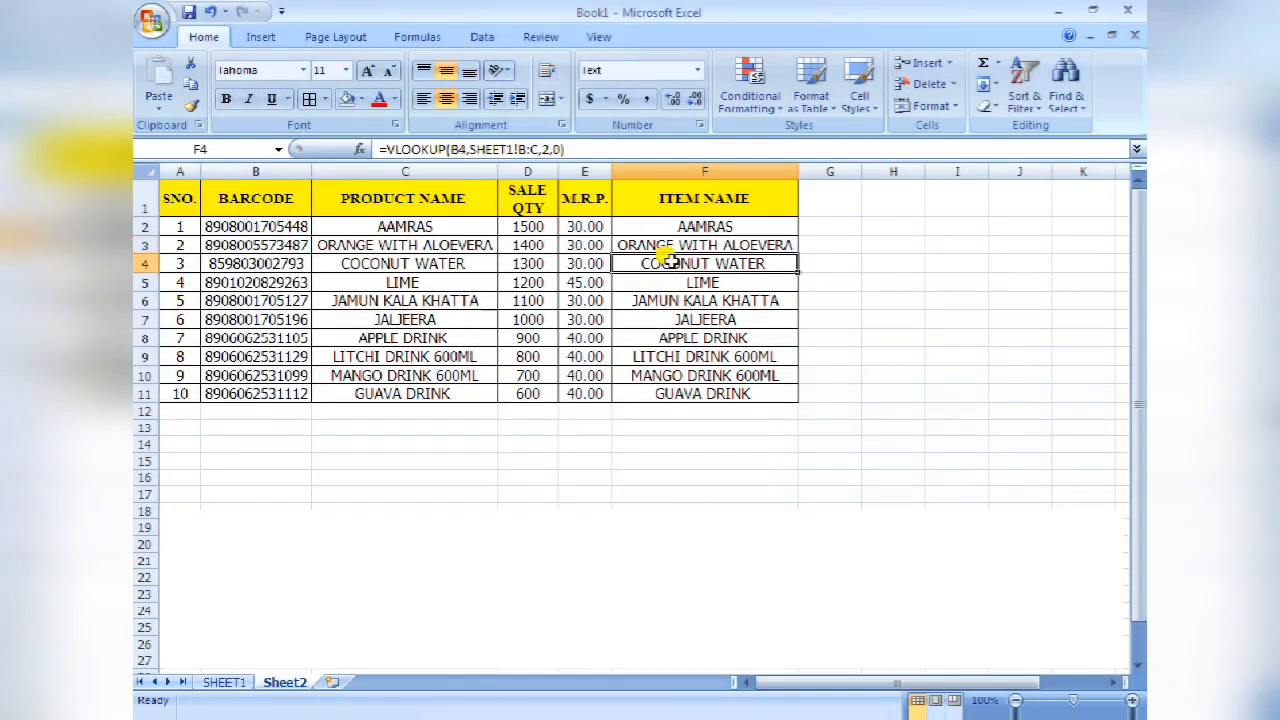
click(686, 300)
click(688, 339)
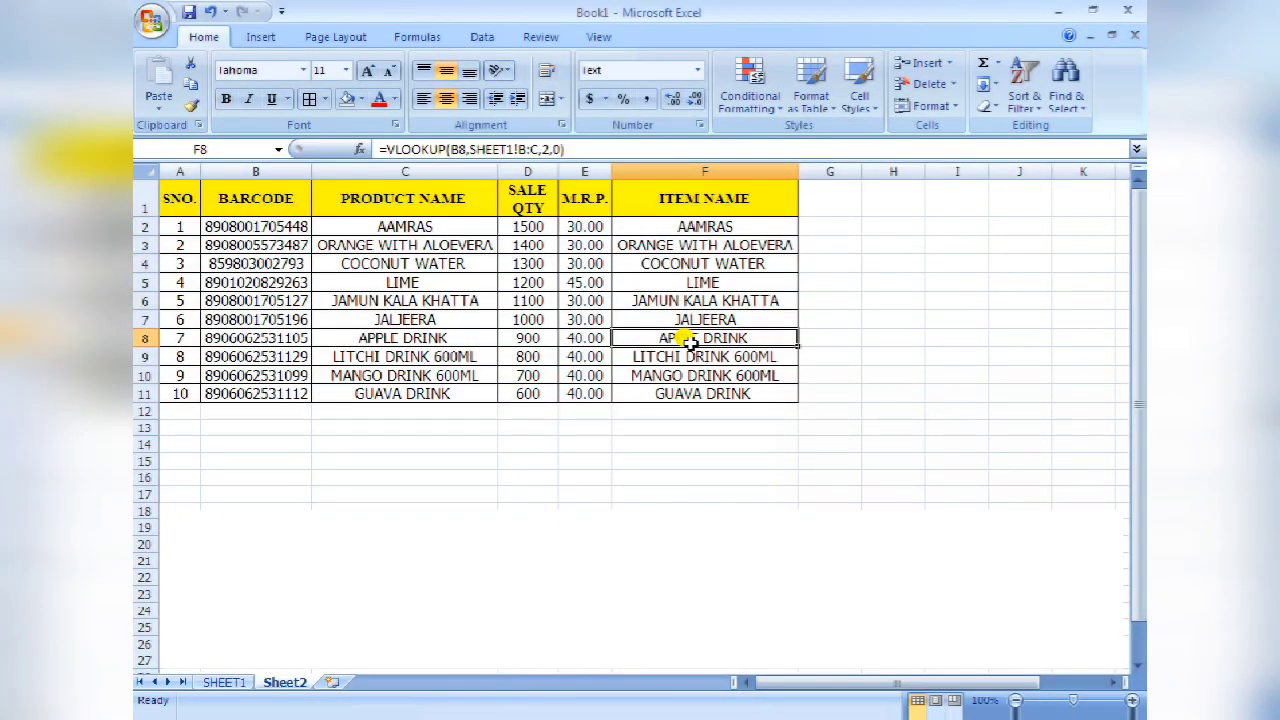
click(428, 283)
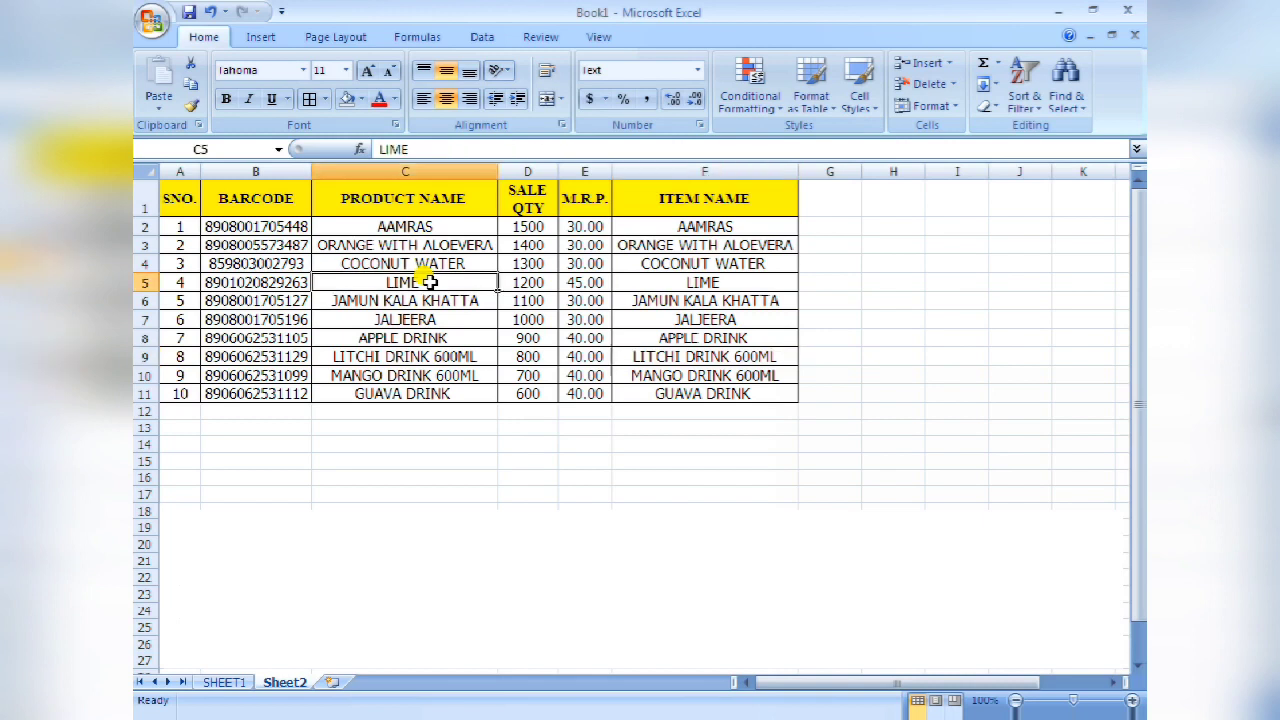